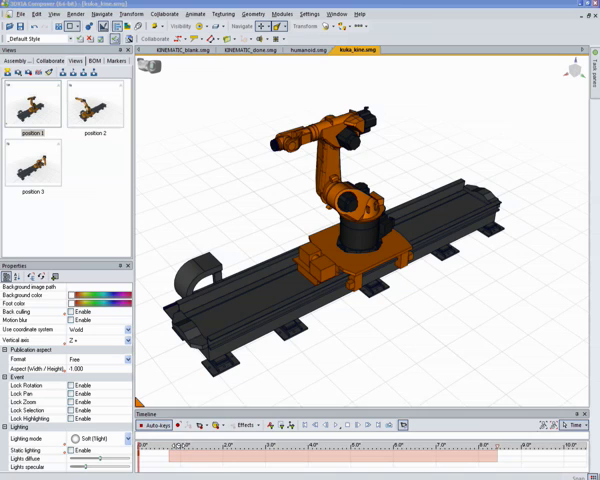
- Enable Kinematic free dragging and swing the robot arm into an upright pose at the start
click(131, 14)
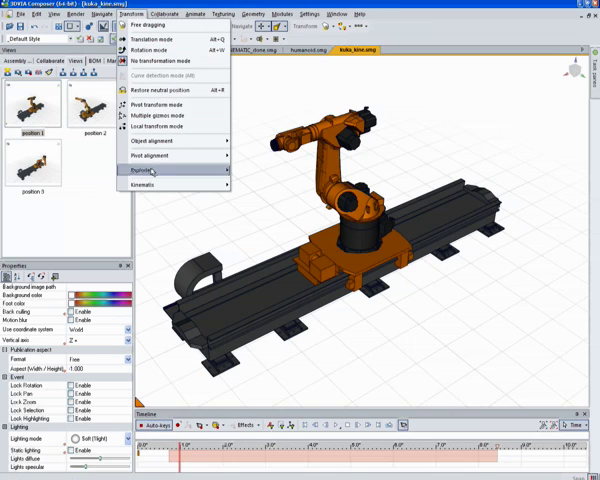
mouse_move(142, 184)
click(248, 195)
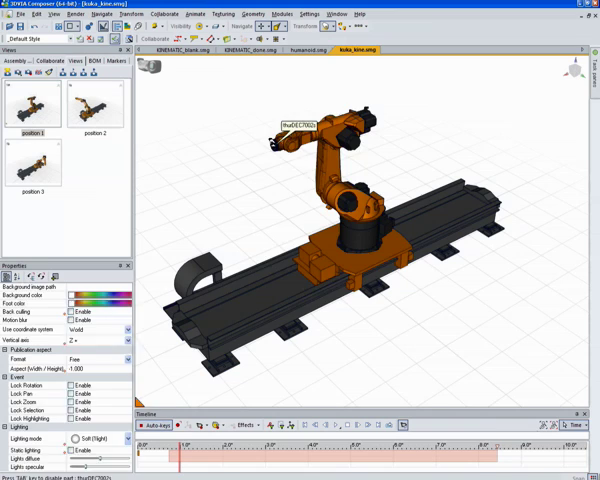
drag(281, 138, 171, 254)
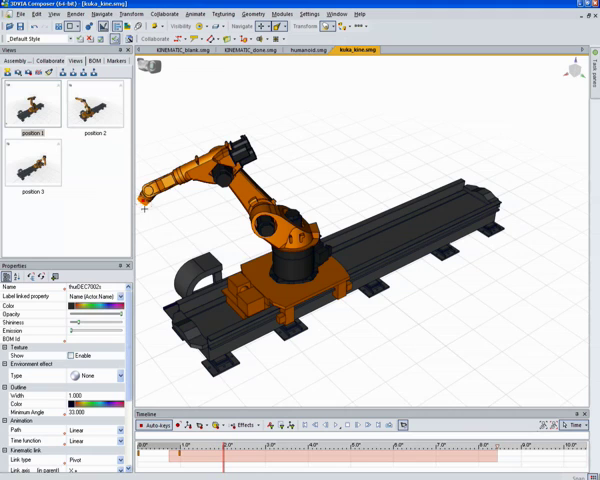
drag(144, 208, 309, 345)
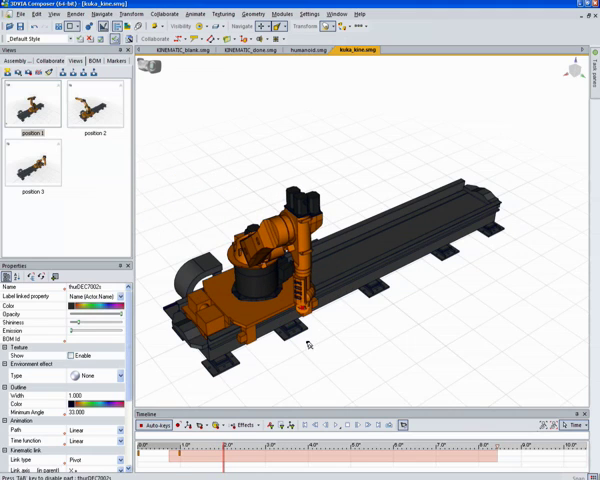
- At about 4 s, swing the arm right and slide the base along the rail, then return to time 0
click(309, 444)
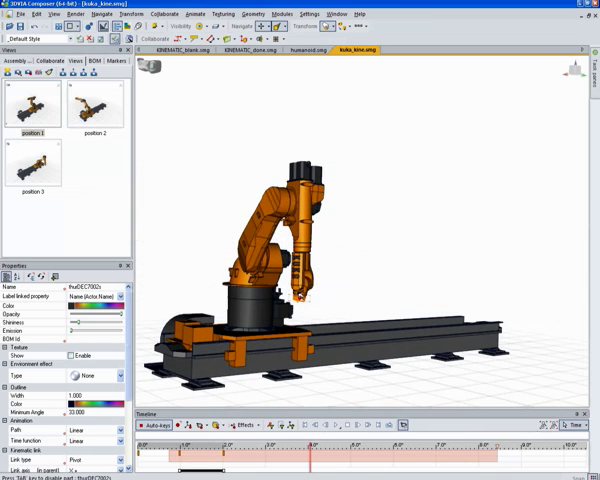
mouse_move(301, 296)
mouse_down()
mouse_move(471, 273)
mouse_move(520, 198)
mouse_move(578, 186)
mouse_up()
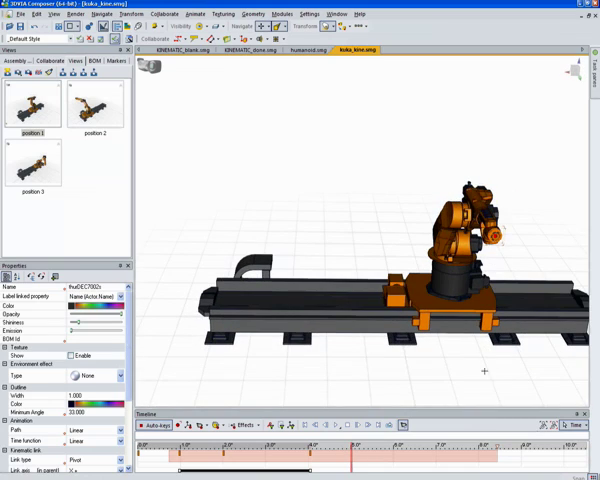
mouse_move(484, 371)
mouse_down()
mouse_move(450, 369)
mouse_move(365, 300)
mouse_up()
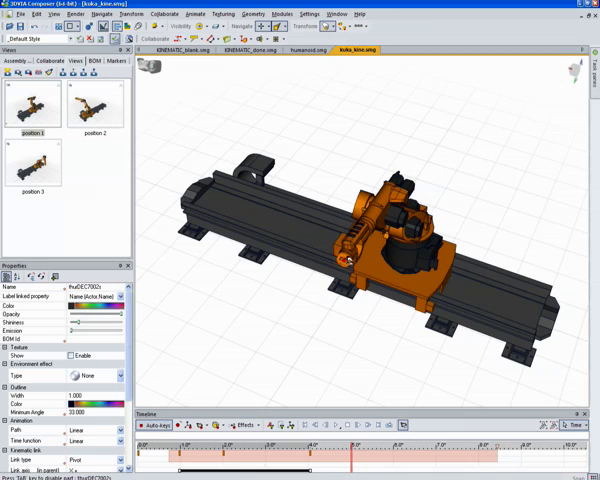
mouse_move(348, 260)
mouse_down()
mouse_move(410, 250)
mouse_move(495, 254)
mouse_move(556, 228)
mouse_move(558, 192)
mouse_up()
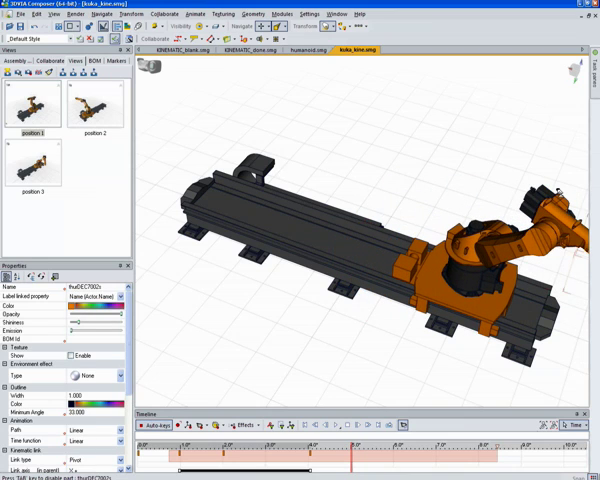
mouse_move(351, 445)
mouse_down()
mouse_move(225, 448)
mouse_move(136, 440)
mouse_move(342, 438)
mouse_move(191, 434)
mouse_move(167, 426)
mouse_move(150, 440)
mouse_up()
- Move the play range start earlier, shift the key block 11 frames later and scrub to frame 33
drag(341, 467, 179, 467)
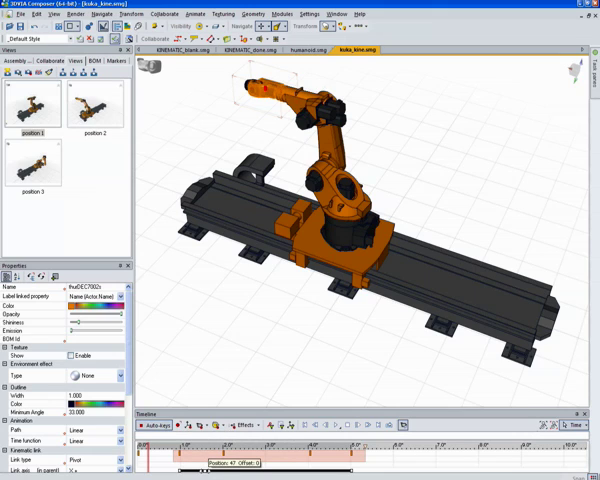
drag(210, 476, 226, 476)
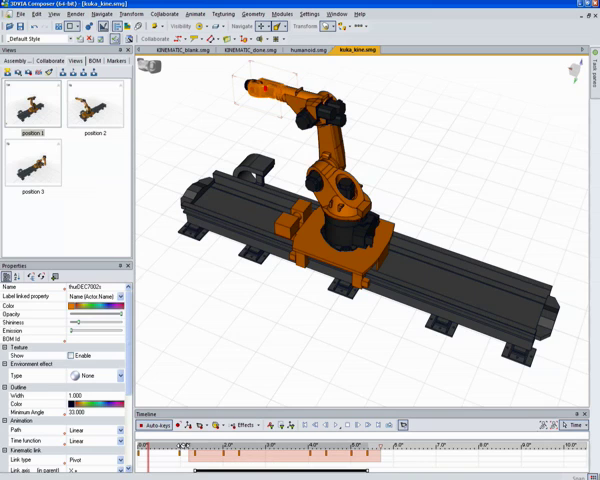
mouse_move(148, 446)
mouse_down()
mouse_move(228, 443)
mouse_move(190, 445)
mouse_up()
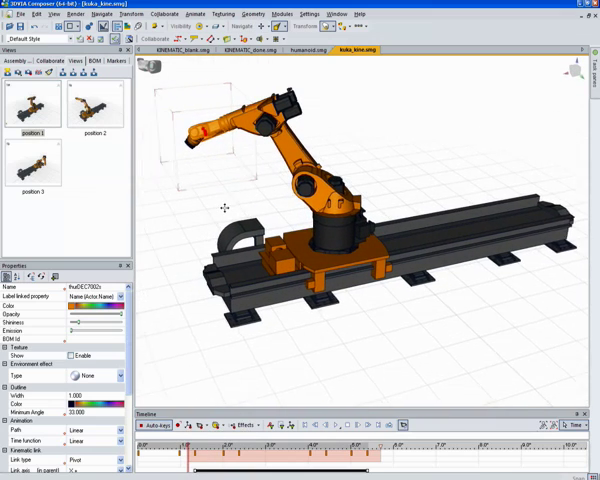
scroll(262, 212, up, 3)
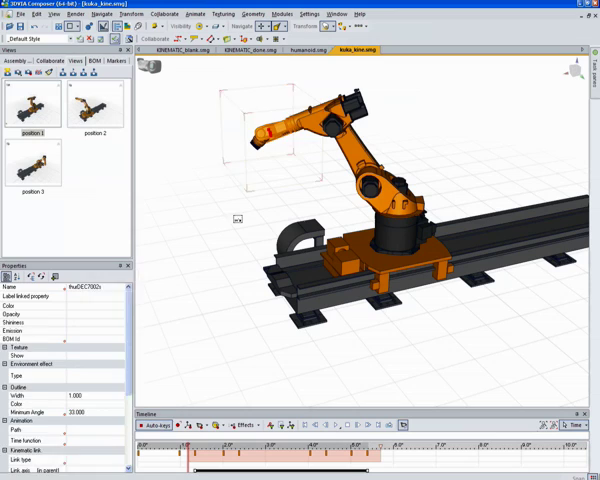
- Select the gripper and fold the arm down near the base, then move to a later time
click(257, 163)
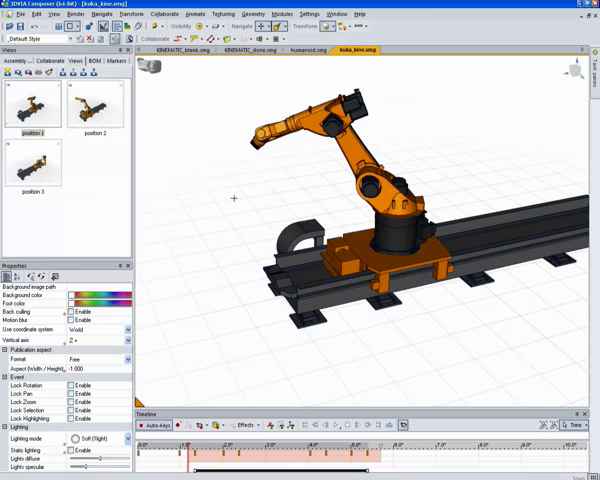
click(252, 138)
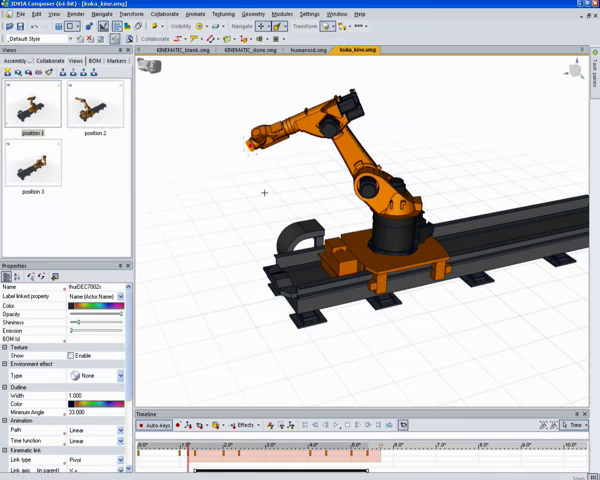
drag(250, 145, 397, 263)
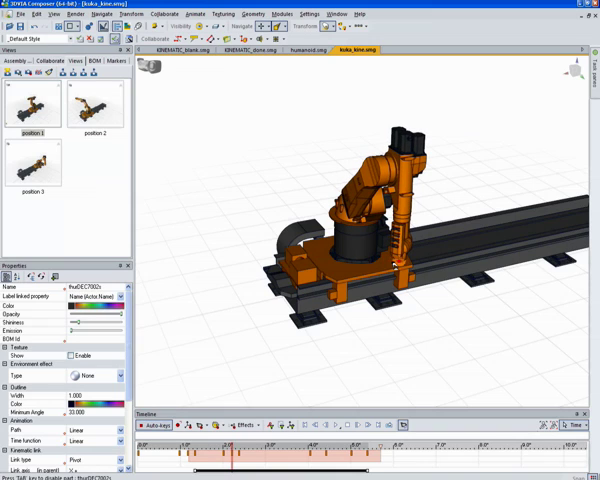
click(318, 447)
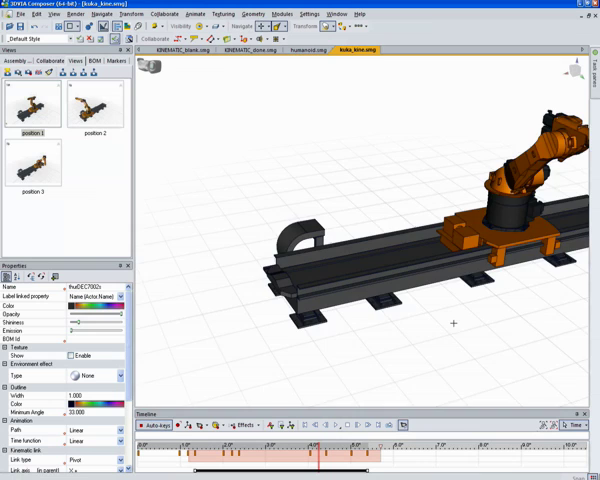
mouse_move(453, 323)
mouse_down()
mouse_move(303, 342)
mouse_move(446, 245)
mouse_move(491, 203)
mouse_up()
scroll(445, 248, up, 2)
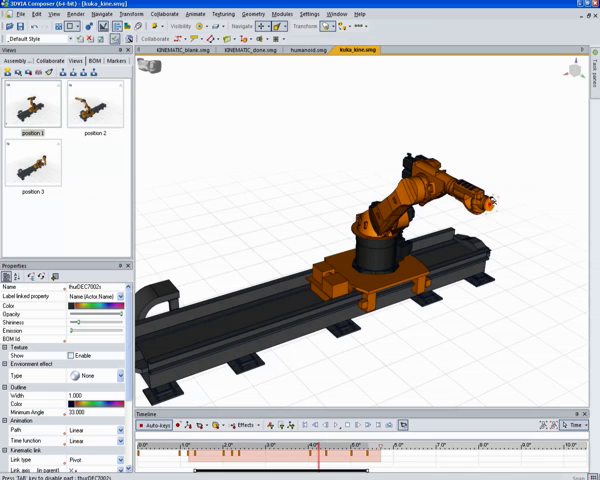
- Raise the tool tip slightly at the next key and play back the robot animation
click(366, 426)
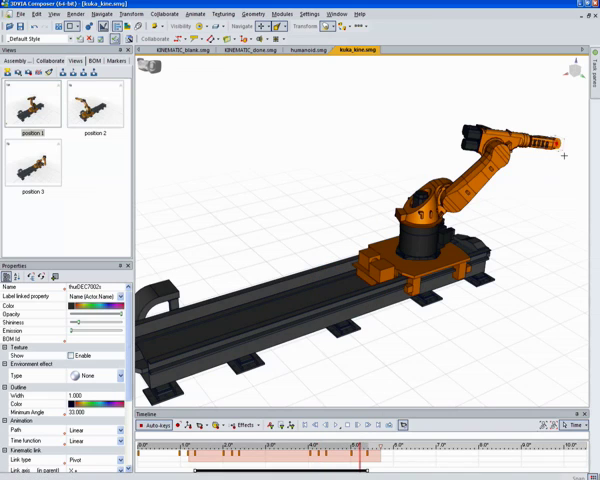
drag(558, 143, 556, 133)
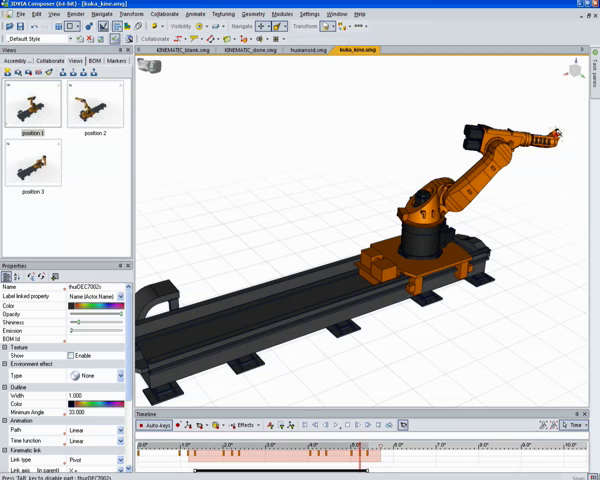
click(337, 434)
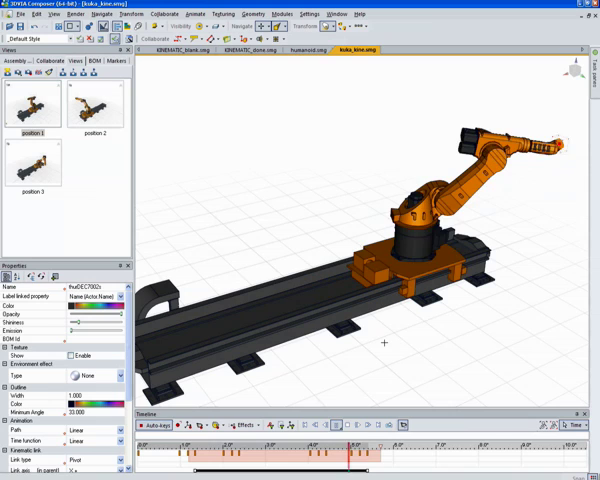
scroll(400, 330, down, 5)
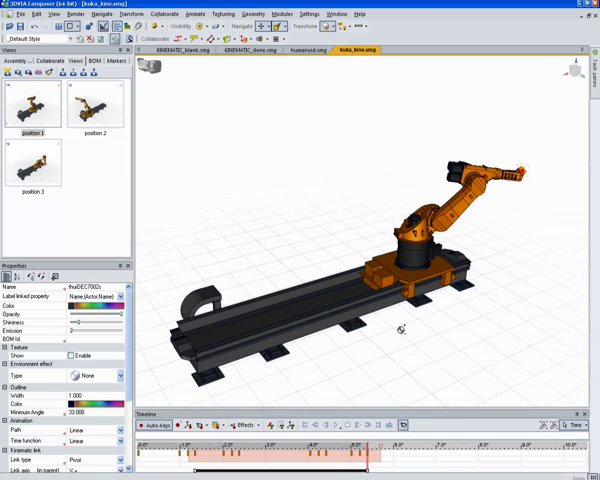
- Clear the time range, scrub the timeline and switch to the humanoid.smg document
click(133, 452)
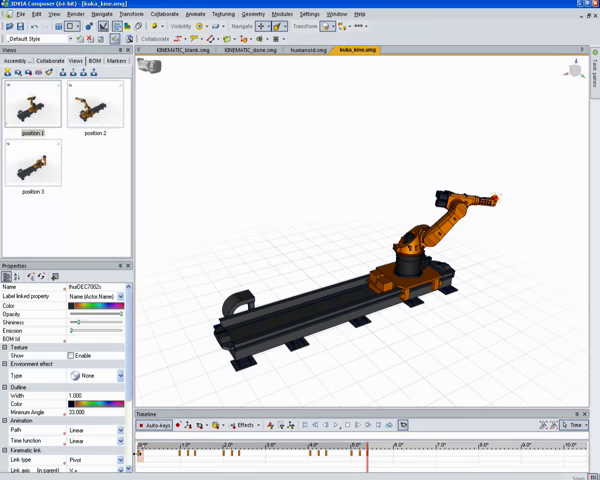
drag(140, 455, 392, 455)
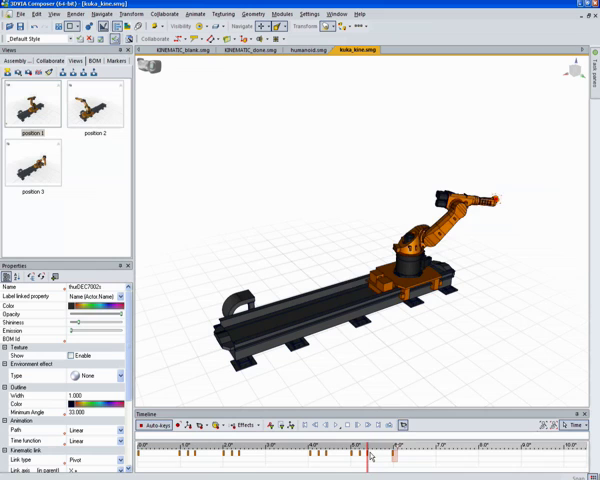
drag(370, 457, 393, 442)
scroll(377, 352, up, 2)
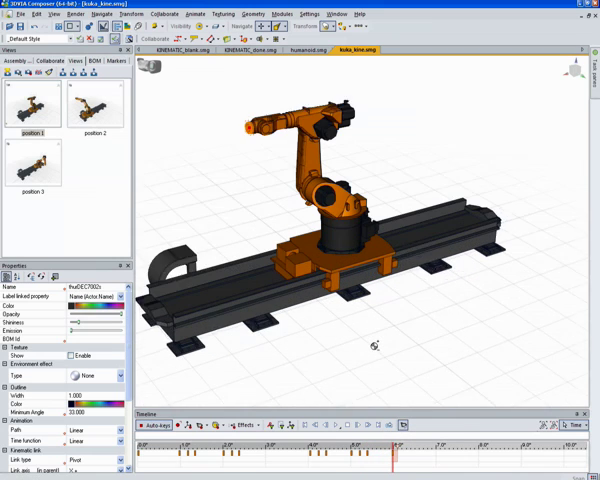
scroll(377, 352, up, 2)
click(305, 50)
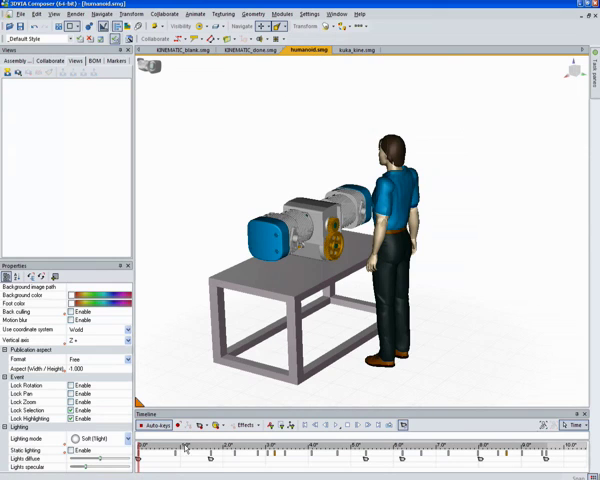
- Play the humanoid animation while orbiting around the figure at the table
click(336, 425)
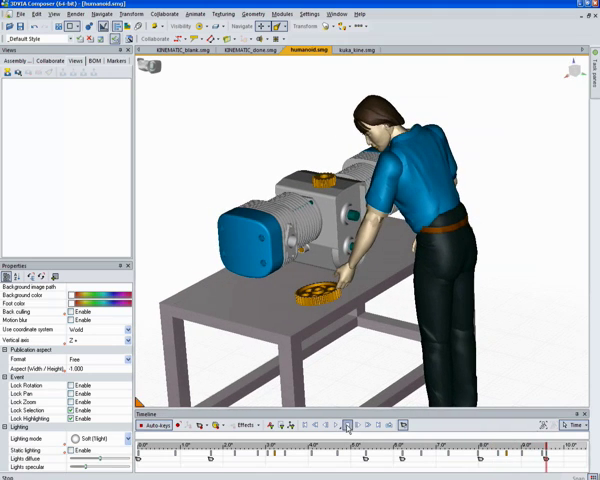
scroll(339, 350, down, 2)
scroll(339, 350, down, 2)
mouse_move(339, 350)
mouse_down()
mouse_move(279, 314)
mouse_move(309, 327)
mouse_up()
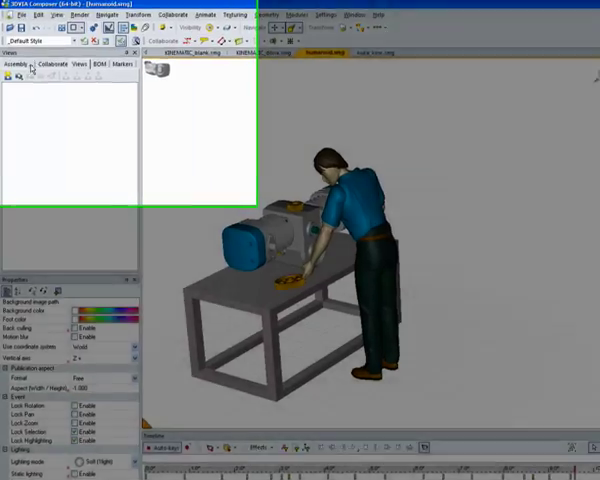
- Expand the jc_vandamme figure in the assembly tree and select its L Hand
click(19, 60)
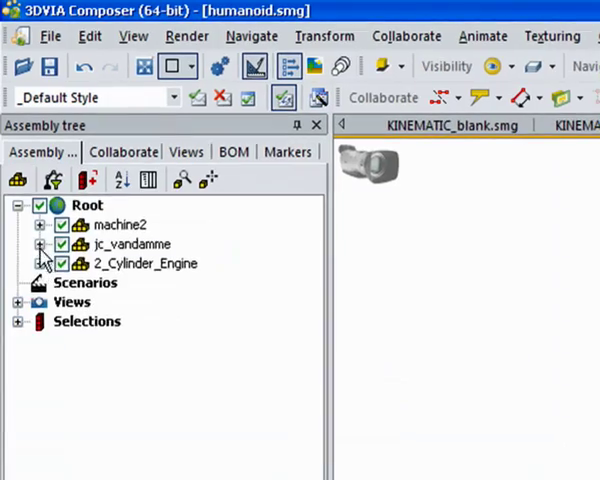
click(18, 97)
click(62, 264)
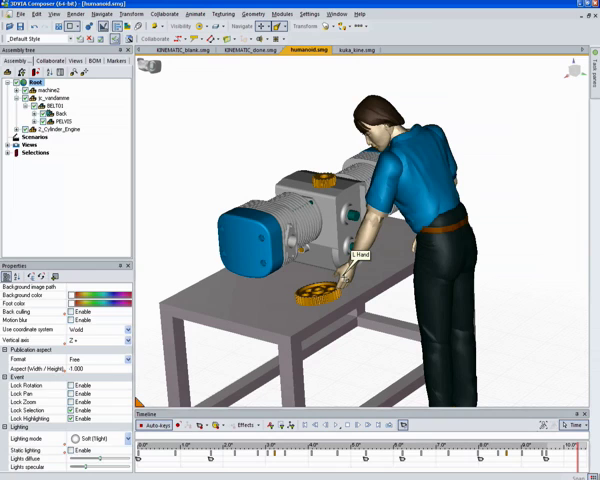
click(345, 268)
- With Kinematic free dragging, pull the left hand onto the engine and deselect it
click(128, 14)
mouse_move(143, 184)
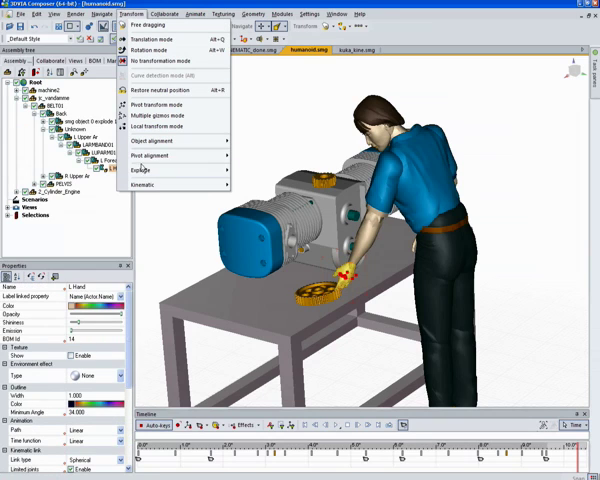
click(250, 196)
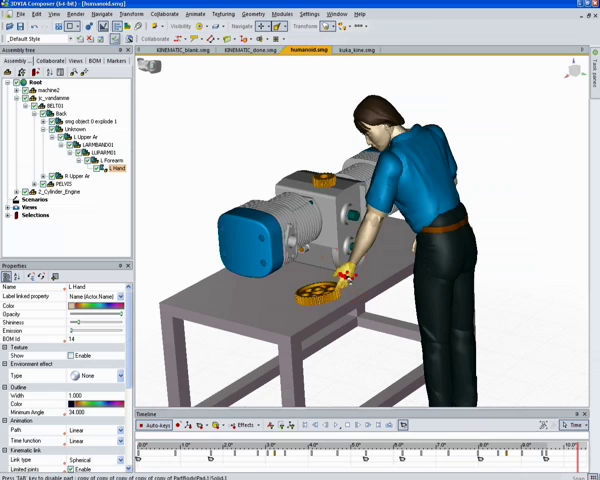
drag(345, 270, 297, 207)
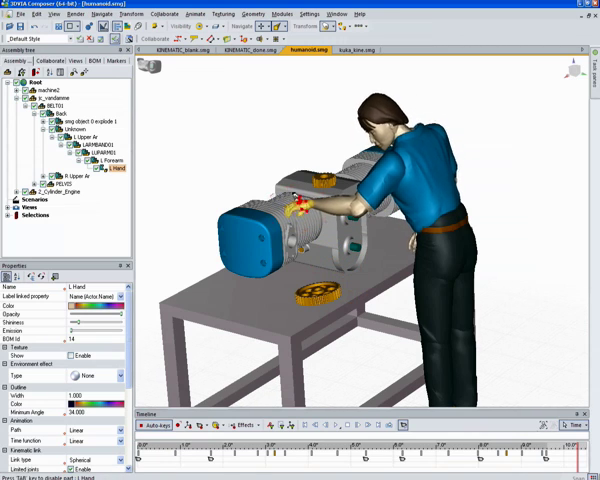
mouse_move(577, 444)
mouse_down()
mouse_move(557, 444)
mouse_move(564, 444)
mouse_up()
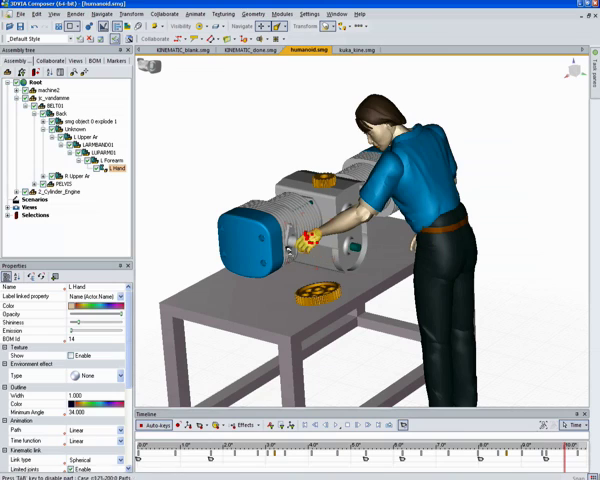
click(229, 145)
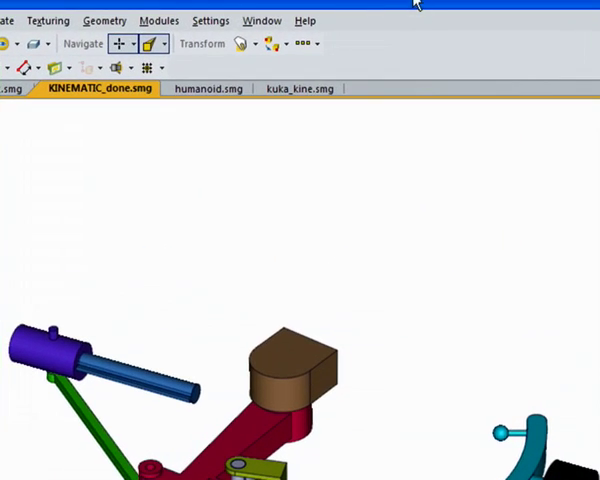
- Show the Pivot alignment and Kinematic toolbars and expand PartBody|Hole.3|Solid.1 in the tree
right_click(439, 38)
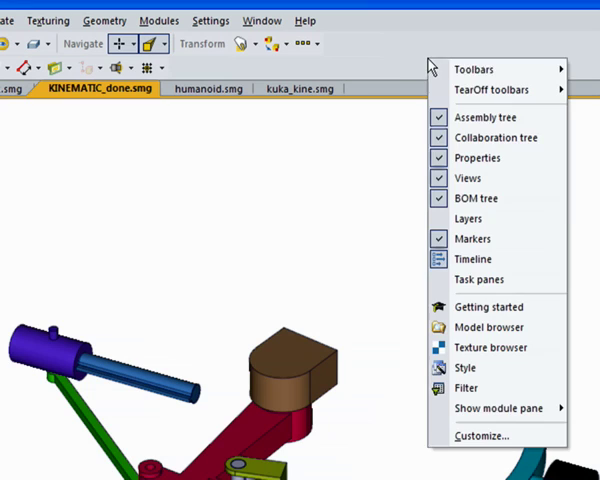
mouse_move(490, 69)
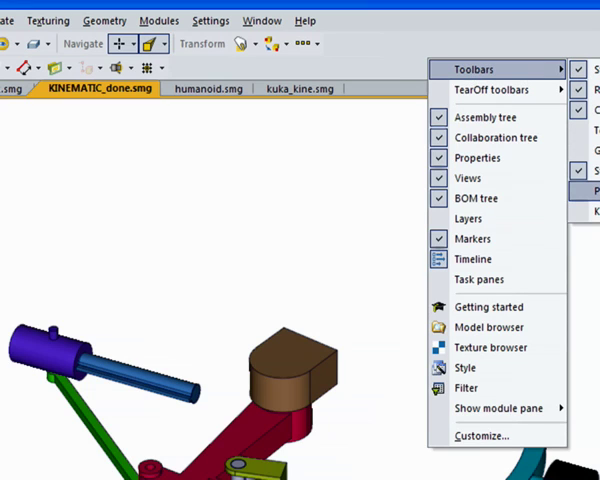
click(592, 191)
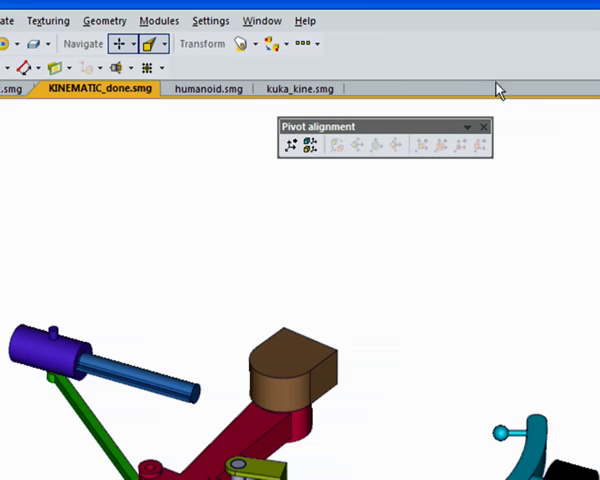
right_click(495, 76)
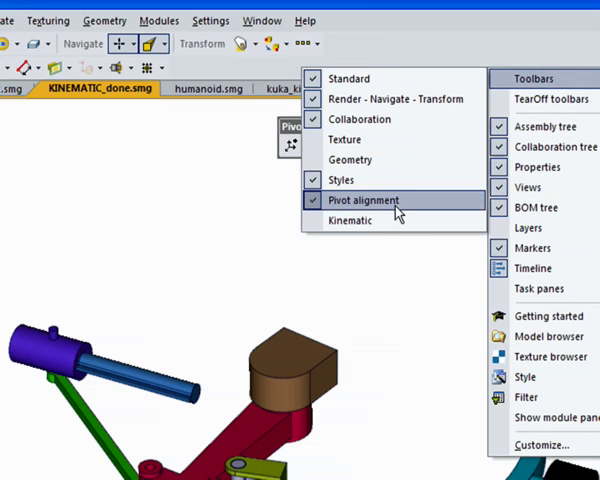
click(391, 222)
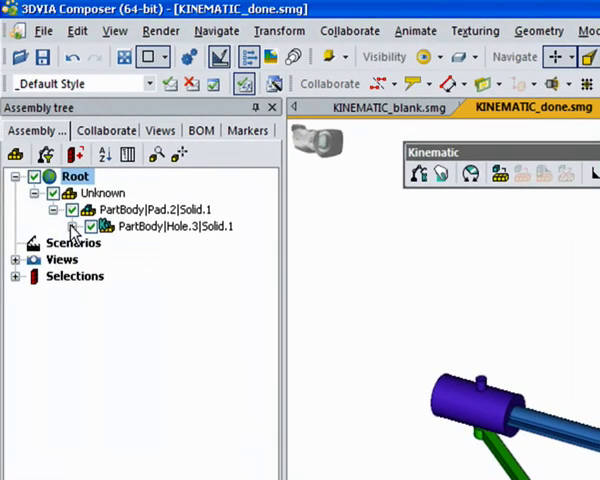
click(73, 227)
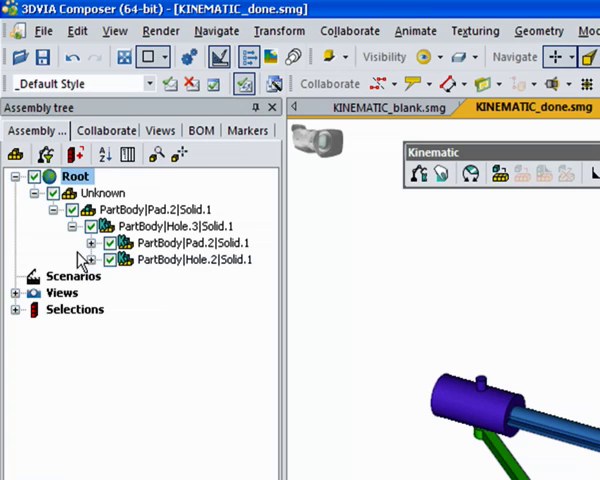
- Expand PartBody|Pad.2|Solid.1 and show degrees of freedom on the linkage joints
click(91, 243)
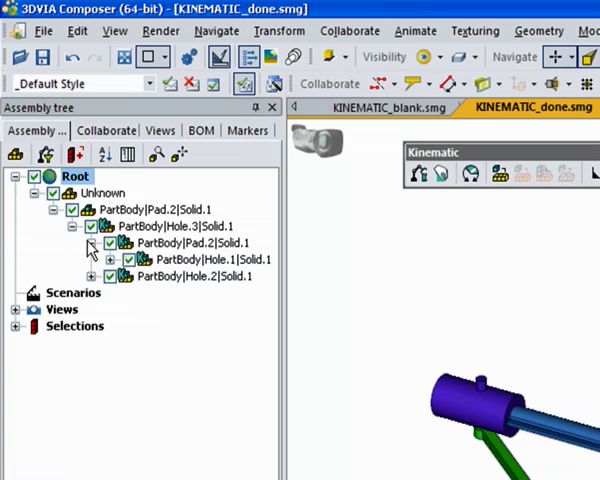
click(471, 178)
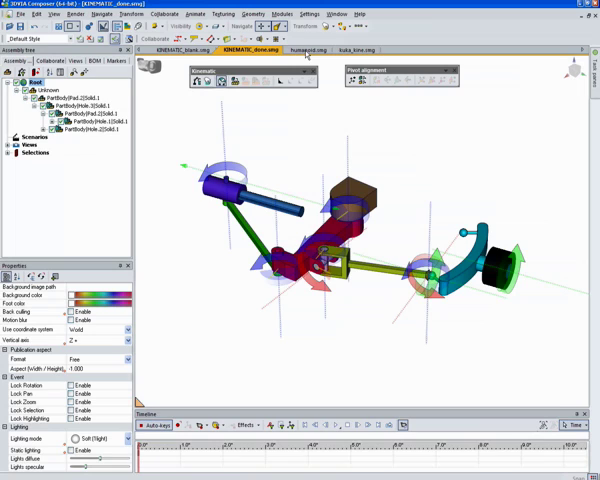
- In KINEMATIC_blank.smg, link the purple cylinder as child of the rod
click(194, 50)
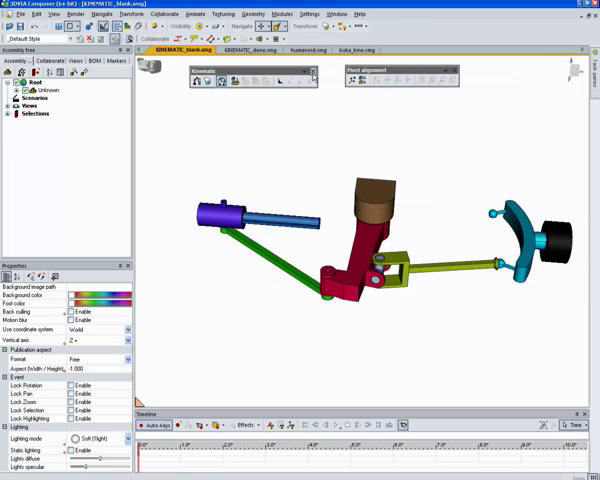
click(16, 90)
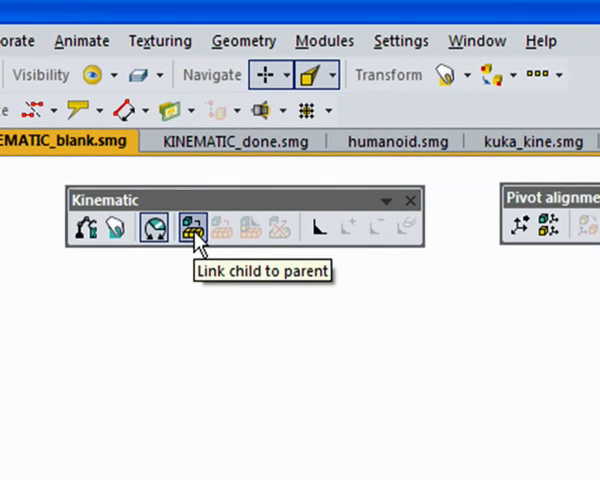
click(196, 230)
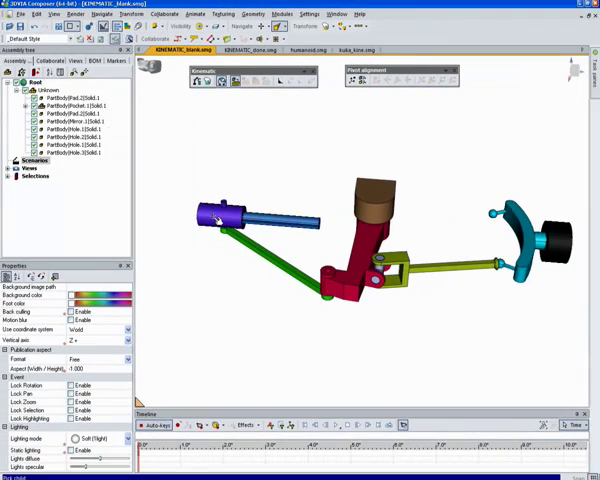
click(216, 218)
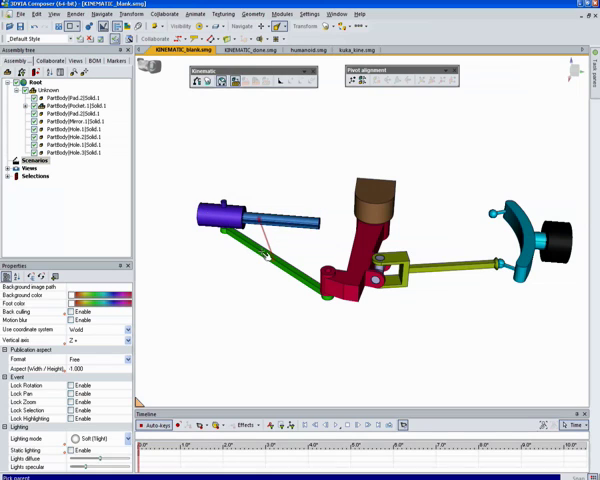
click(266, 255)
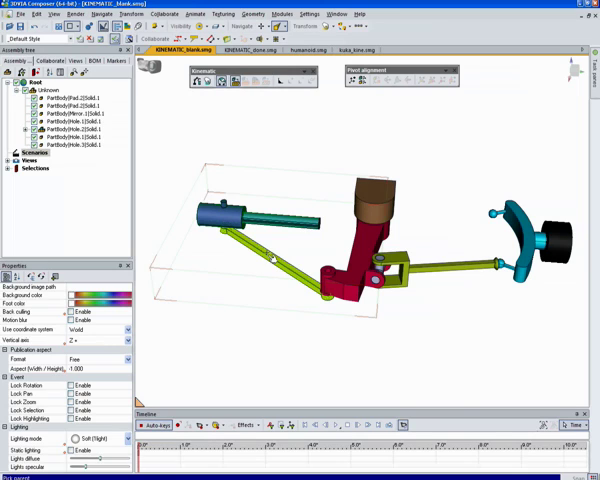
key(Escape)
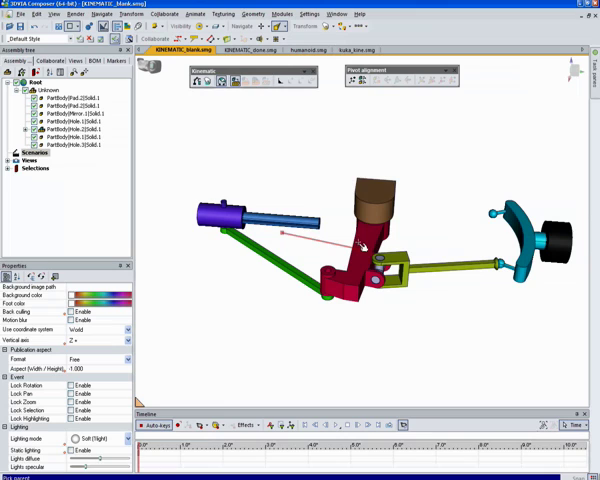
- Link the brown cap as child under the red arm
click(362, 247)
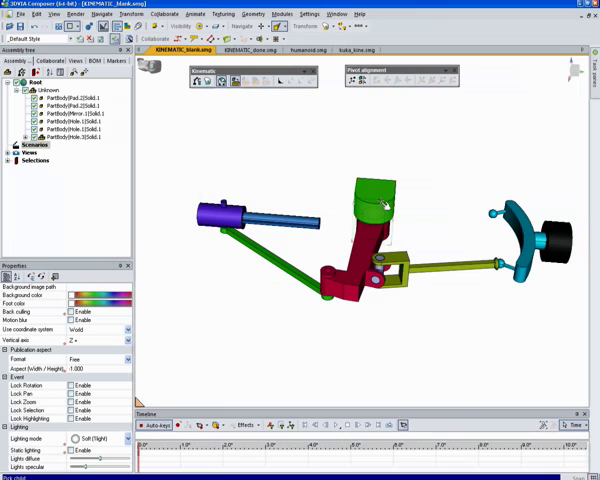
click(382, 207)
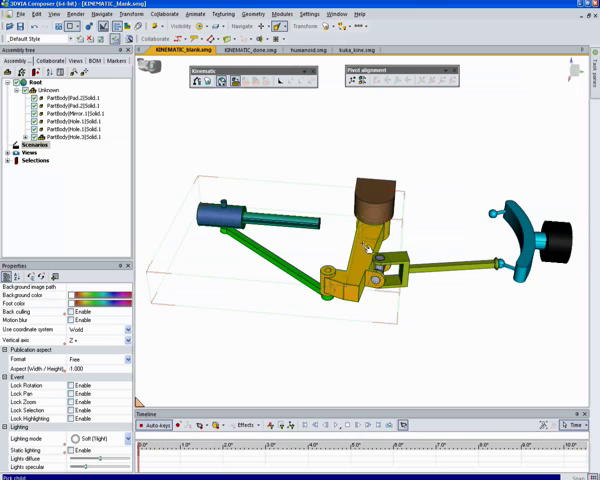
click(379, 210)
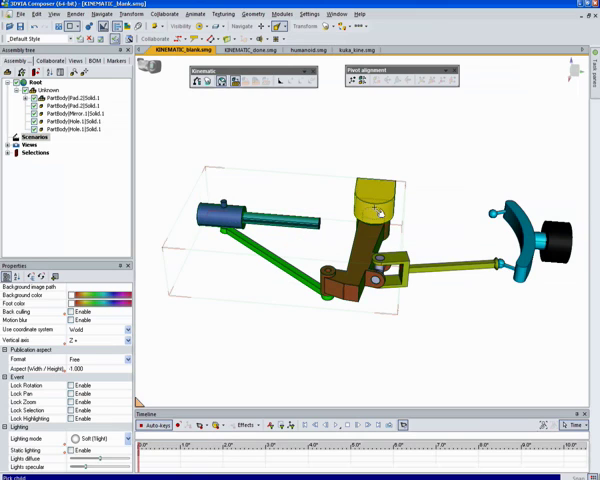
click(379, 212)
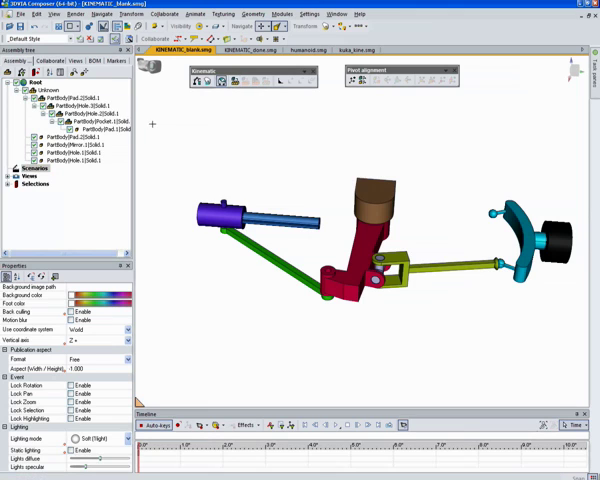
- Box-select all parts, switch to Multiple gizmos mode, then select the blue rod Pad.1
drag(152, 124, 477, 365)
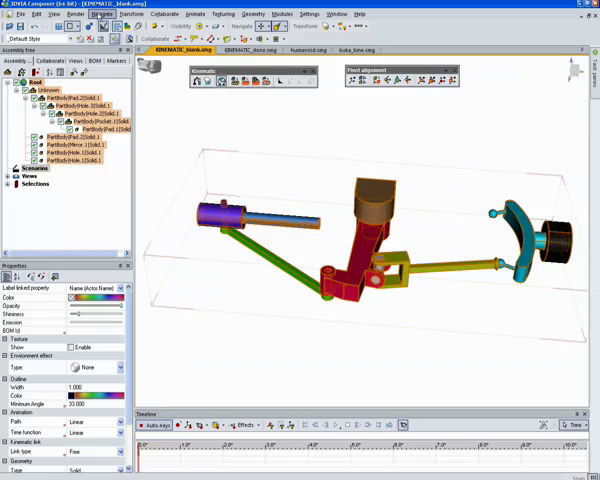
click(131, 14)
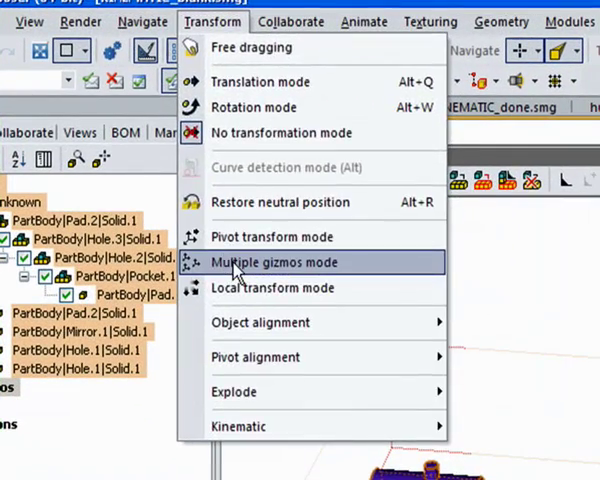
click(237, 263)
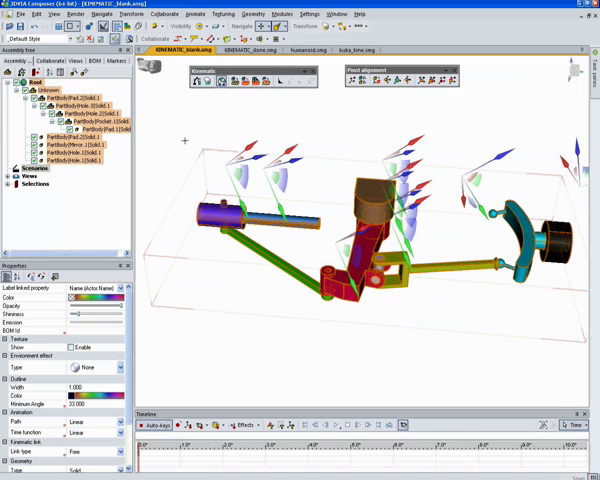
click(232, 133)
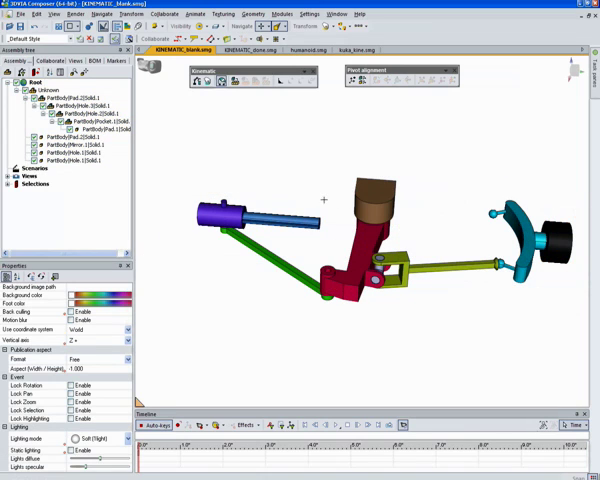
click(272, 220)
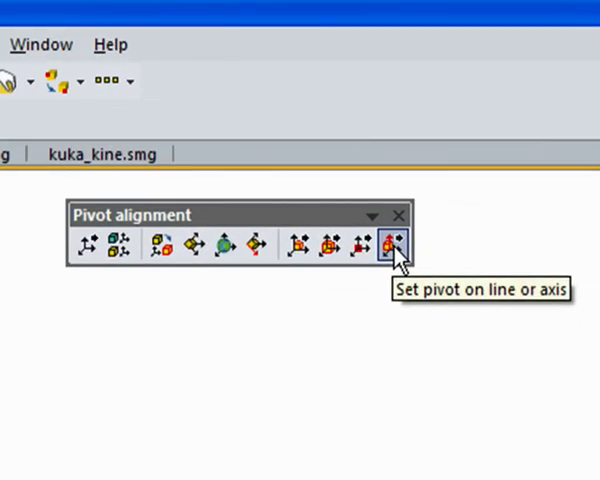
- Snap the pivot onto the cylinder's axis, then reselect the purple and blue cylinder
click(393, 245)
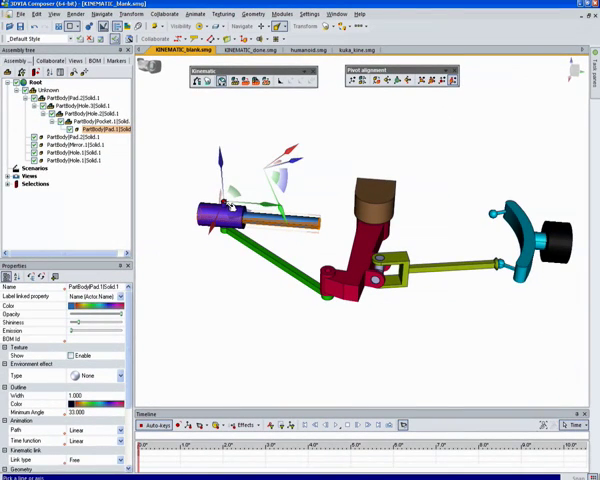
click(229, 205)
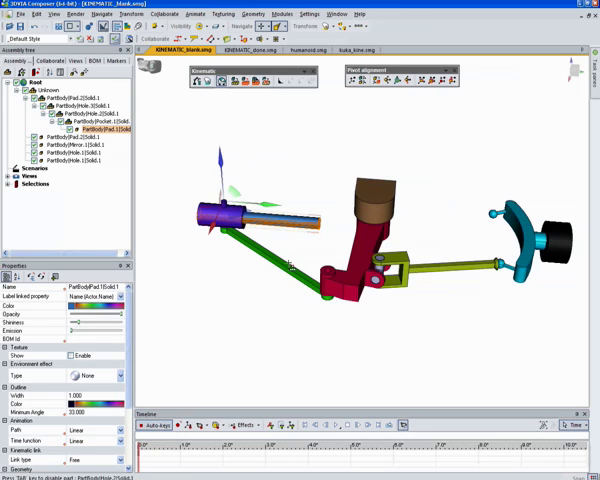
click(228, 297)
click(228, 205)
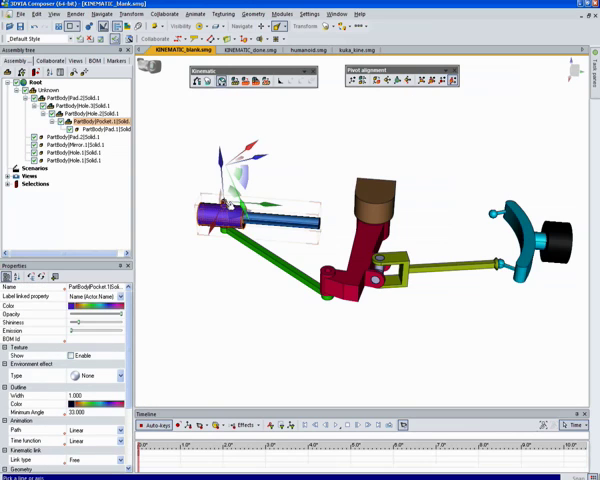
click(194, 171)
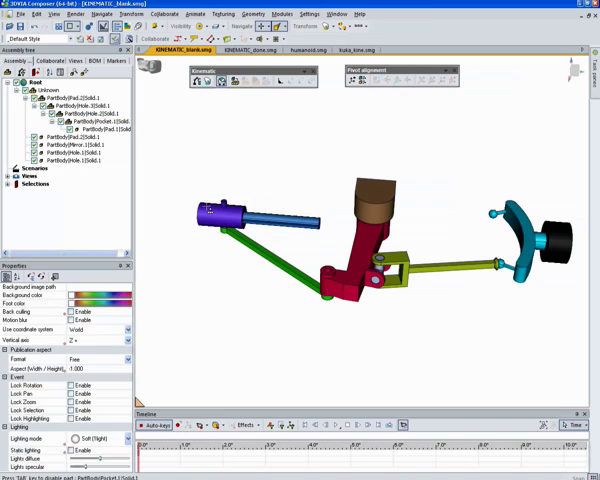
click(208, 209)
- Drag the arm parts' pivots to the lower joint and the red arm's top edge
click(277, 238)
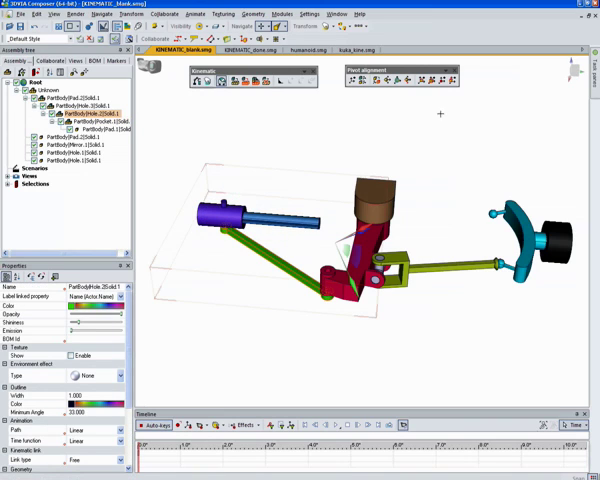
drag(365, 215, 331, 300)
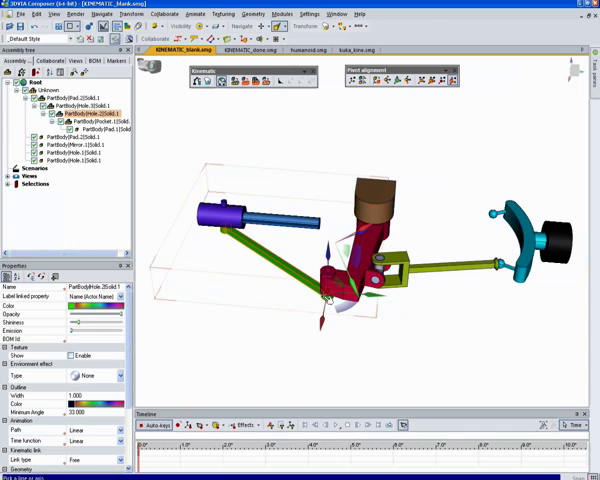
drag(327, 298, 442, 100)
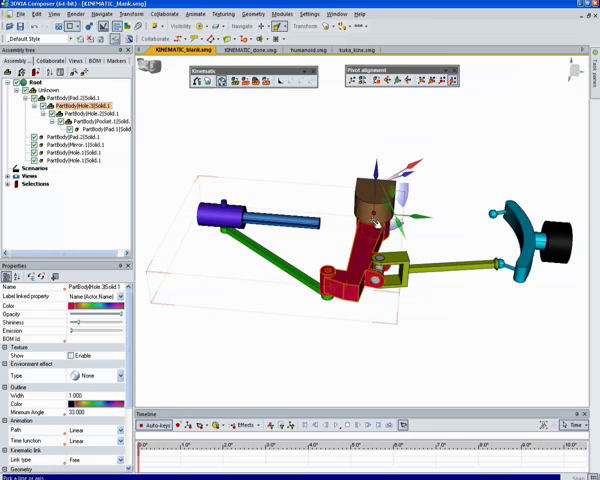
drag(381, 197, 474, 126)
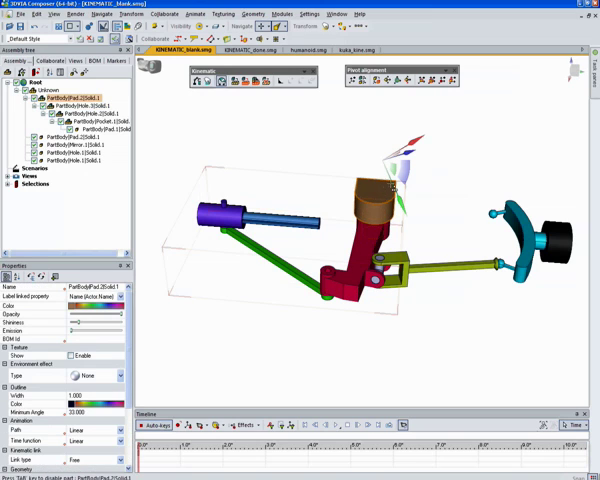
- Set the brown top part's pivot on its cylinder, then reselect the cylinder and green arm Hole.2
click(453, 79)
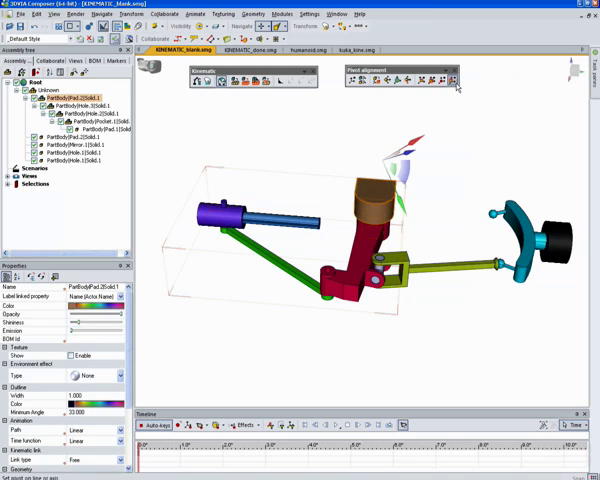
click(373, 216)
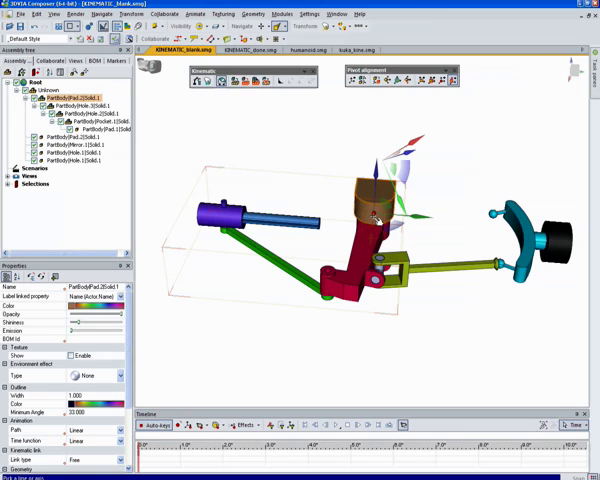
click(411, 131)
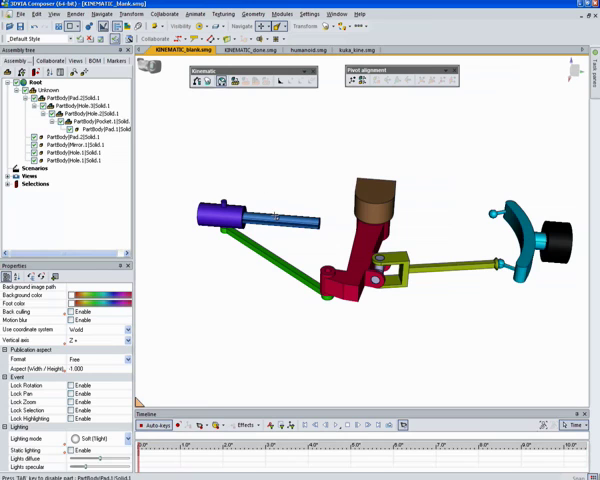
click(240, 212)
click(260, 248)
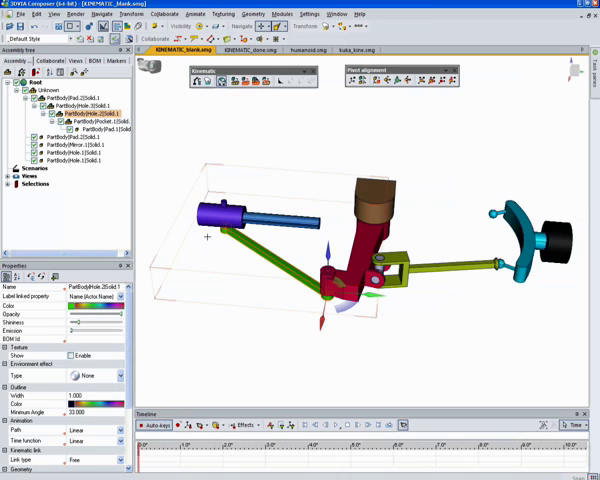
- Make the blue shaft Pad.1 a Linear kinematic link
click(240, 220)
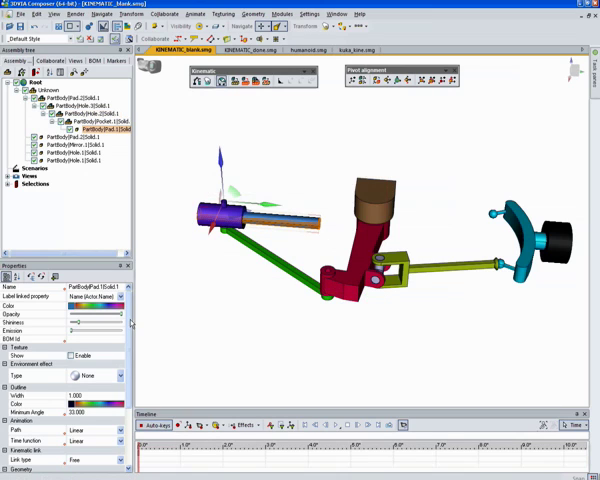
scroll(132, 328, down, 1)
scroll(132, 330, down, 3)
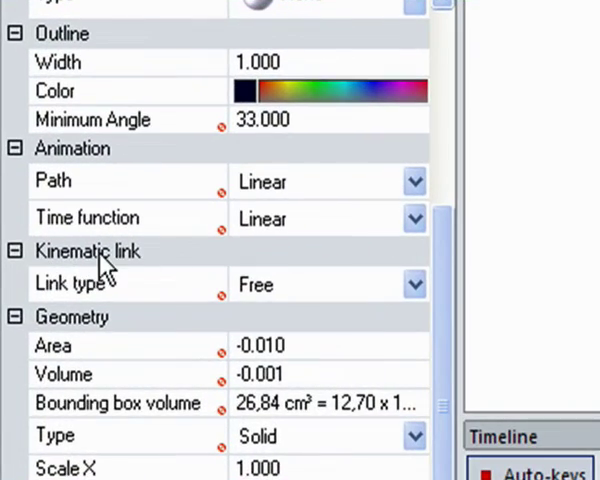
click(288, 292)
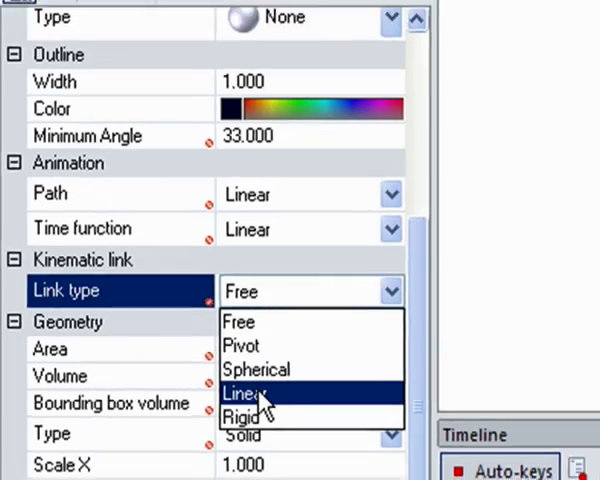
click(270, 394)
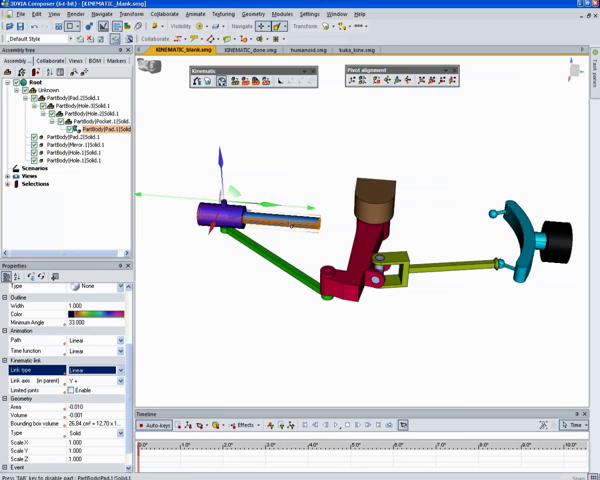
click(216, 284)
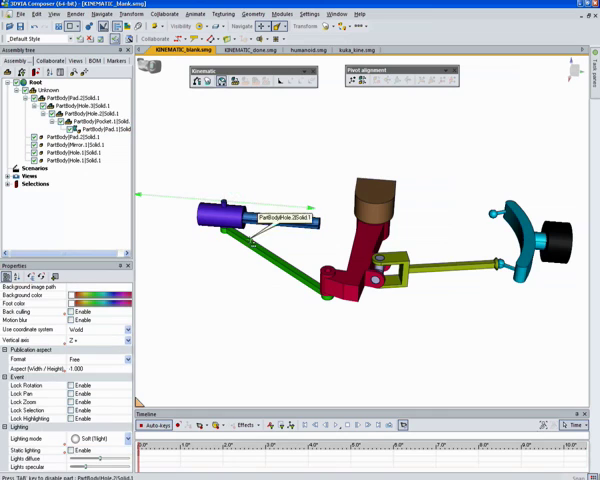
- Make the purple cylinder Pocket.1 a Pivot kinematic link
click(209, 220)
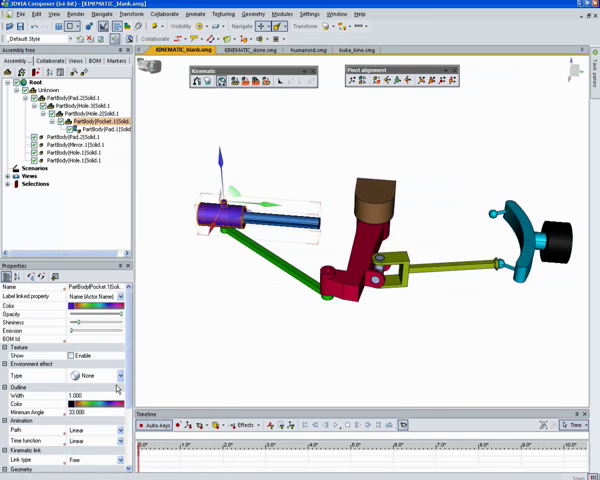
click(117, 460)
click(85, 429)
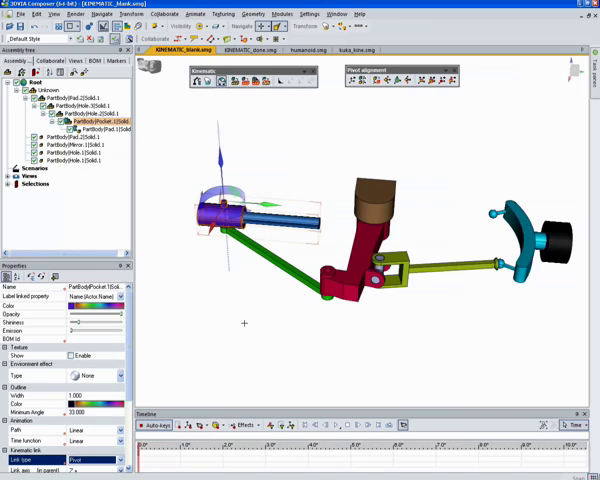
- Make the red part Hole.2 a Pivot kinematic link
click(330, 262)
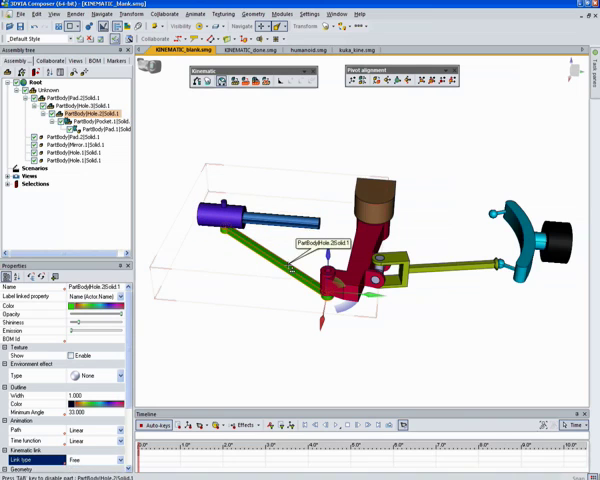
scroll(128, 379, down, 3)
click(114, 371)
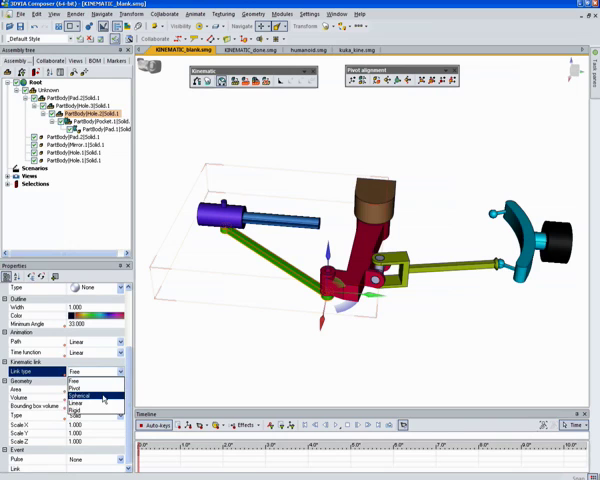
click(91, 388)
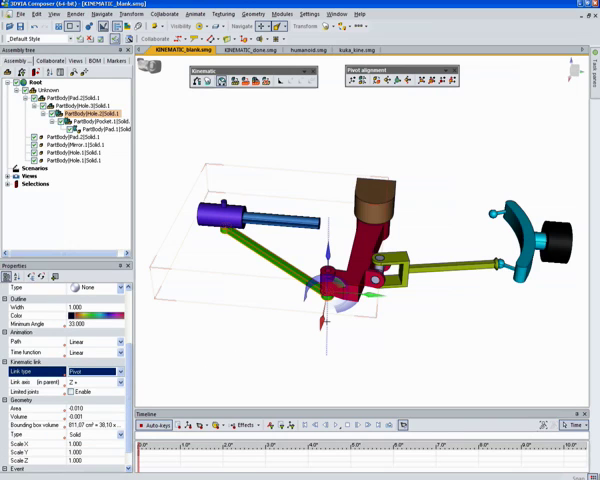
- Make the red arm Hole.3 a Pivot link and deselect to show all joint axes
click(355, 218)
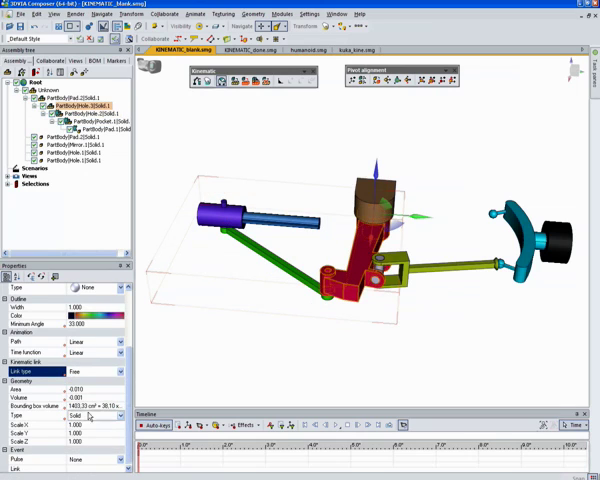
click(104, 371)
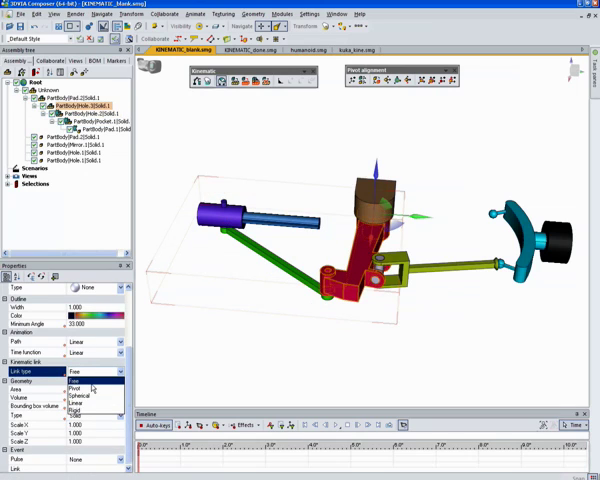
click(100, 380)
click(100, 372)
click(84, 388)
click(228, 352)
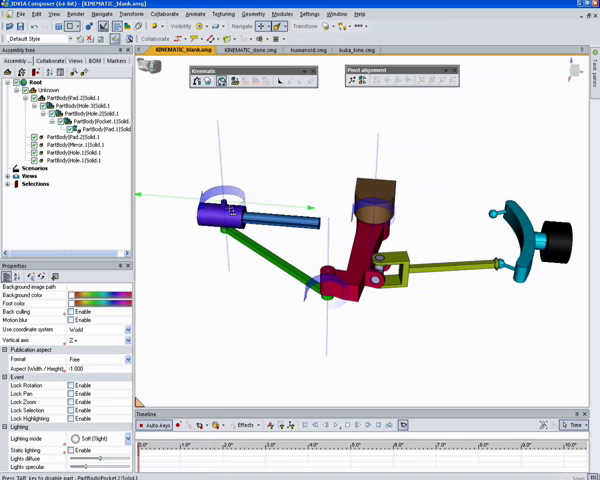
click(197, 80)
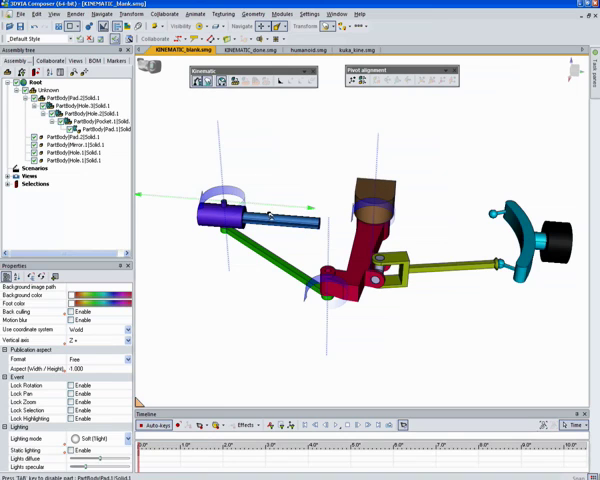
mouse_move(268, 213)
mouse_down()
mouse_move(300, 210)
mouse_move(206, 212)
mouse_move(323, 244)
mouse_move(286, 170)
mouse_up()
click(286, 170)
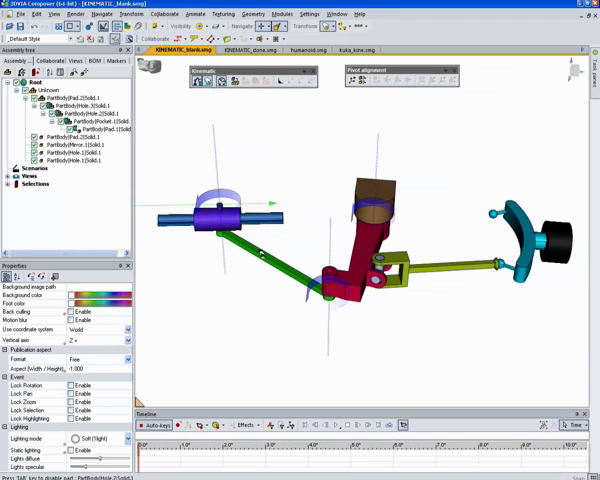
click(268, 248)
mouse_move(262, 256)
mouse_down()
mouse_move(241, 274)
mouse_move(252, 248)
mouse_move(206, 201)
mouse_up()
click(177, 209)
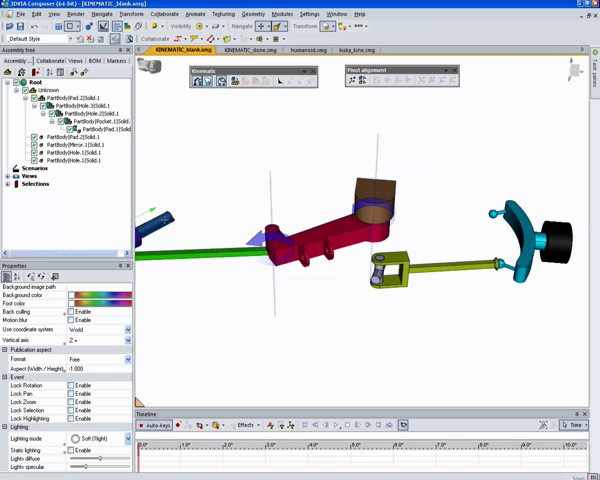
click(280, 240)
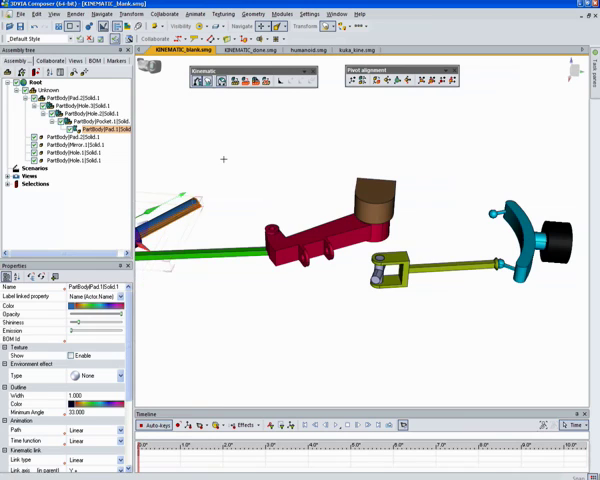
key(ctrl+z)
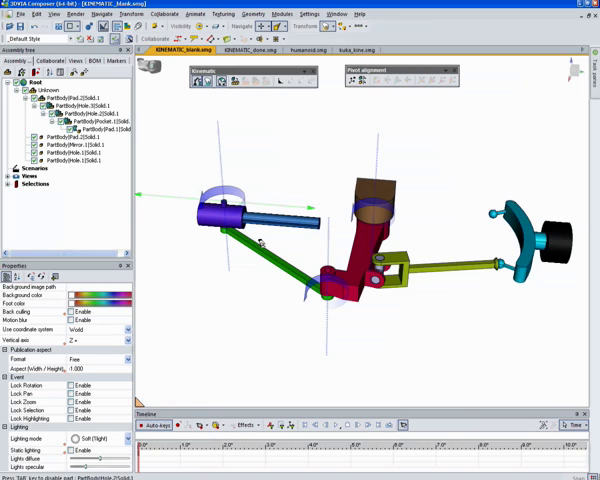
scroll(262, 268, up, 2)
scroll(262, 270, down, 2)
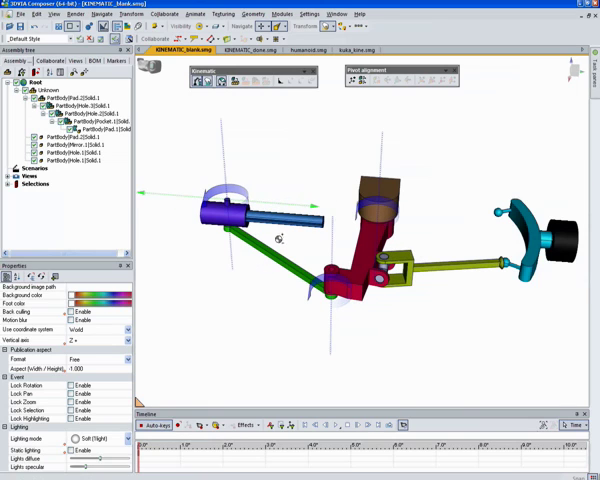
- Drag the blue shaft so the crank swings, checking from vertical and perspective views that the links follow
click(284, 218)
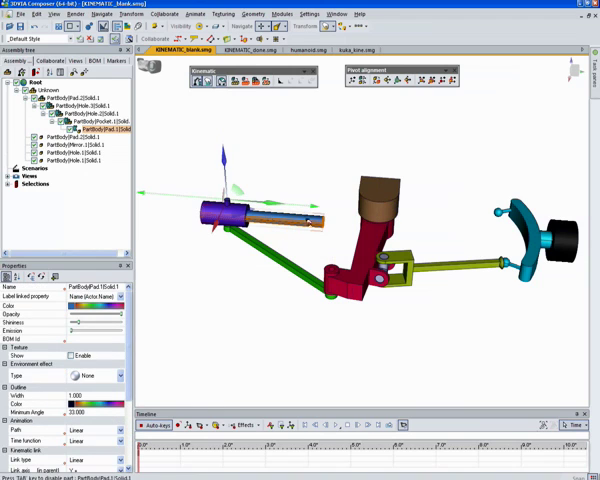
drag(214, 222, 233, 218)
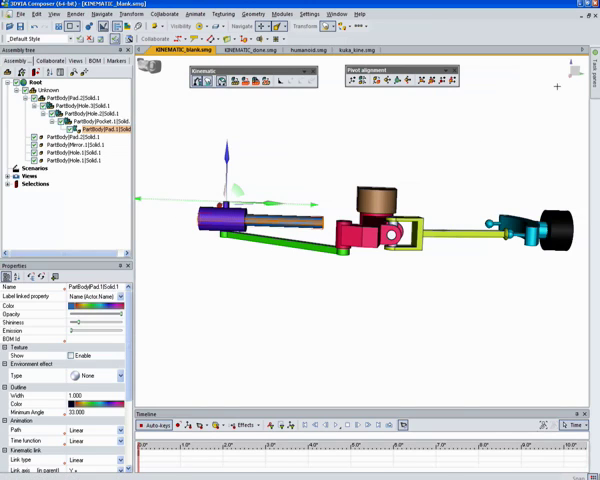
drag(494, 167, 281, 208)
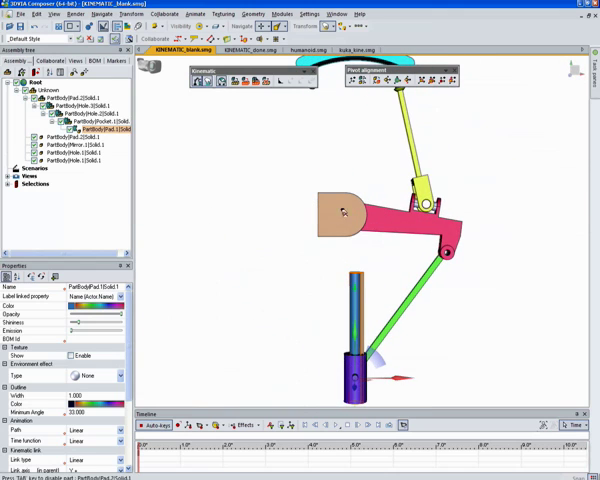
mouse_move(350, 275)
mouse_down()
mouse_move(342, 237)
mouse_move(341, 268)
mouse_up()
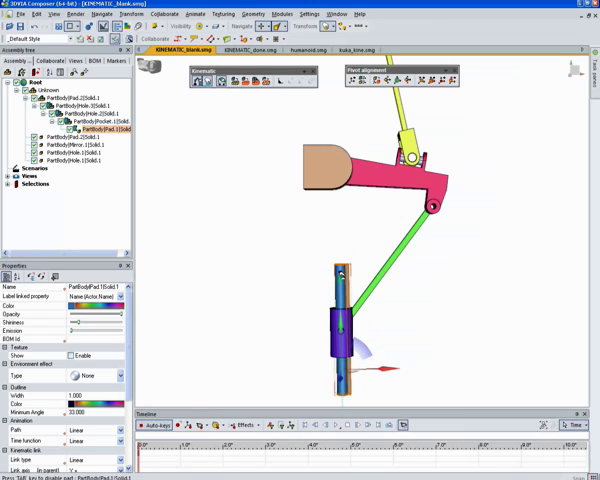
drag(399, 345, 339, 283)
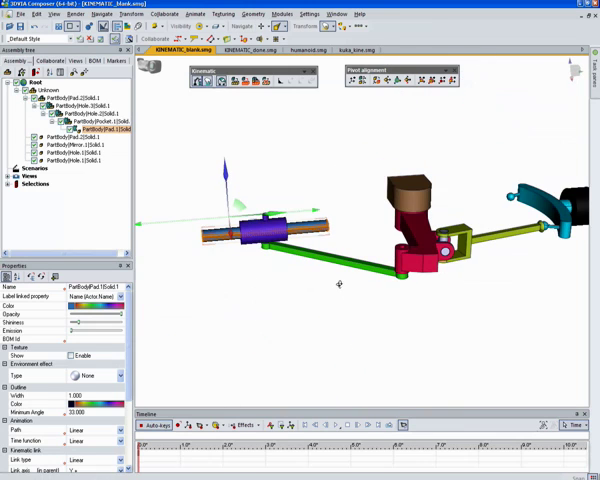
- Start the Plane alignment tool and orbit around the cylinder to frame the linkage
click(452, 79)
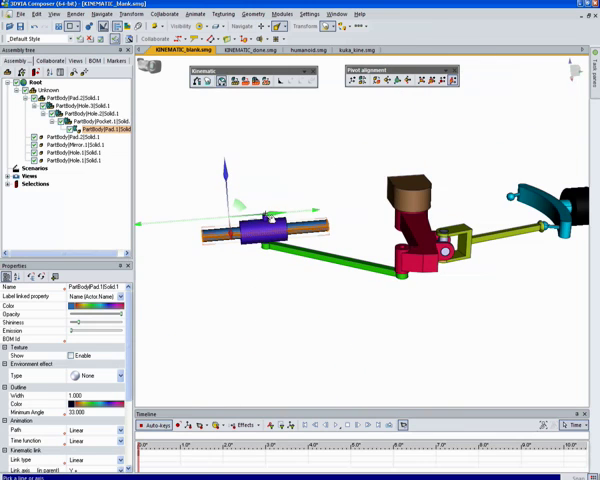
scroll(282, 218, up, 2)
scroll(282, 210, up, 2)
scroll(283, 200, up, 3)
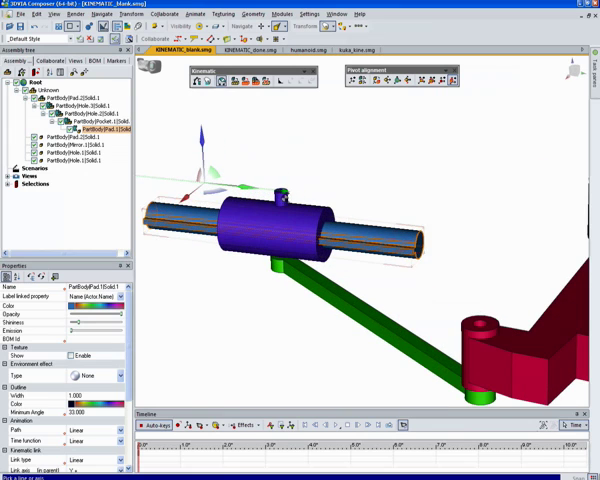
mouse_move(316, 188)
mouse_down()
mouse_move(332, 163)
mouse_move(333, 187)
mouse_move(334, 163)
mouse_up()
scroll(303, 209, down, 3)
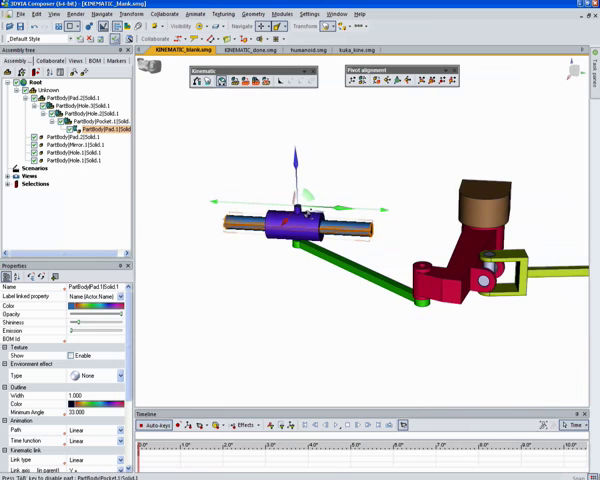
drag(273, 213, 296, 245)
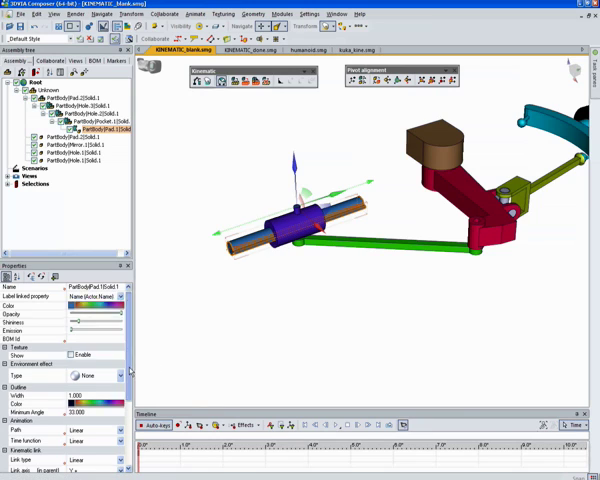
scroll(117, 410, down, 3)
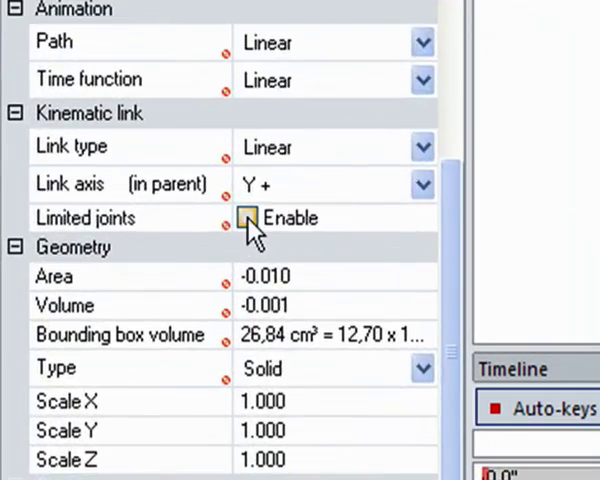
- Enable limited joints on the shaft's linear link with Ymin -75 and Ymax 75, then slide it to test
click(182, 276)
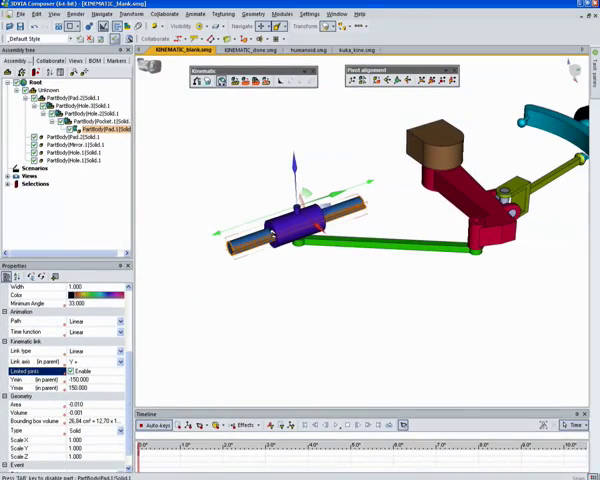
click(76, 380)
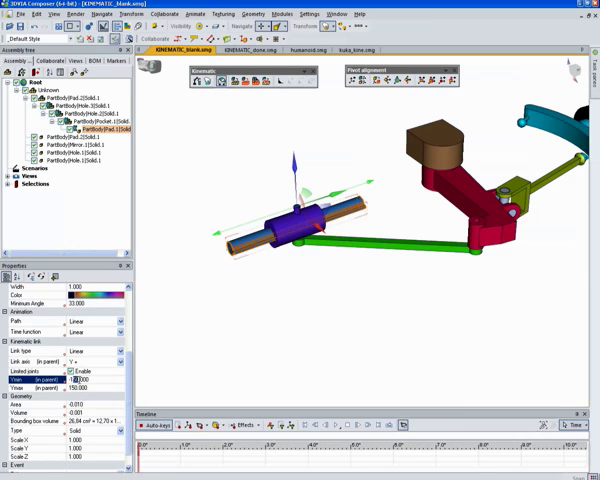
text(150)
key(Tab)
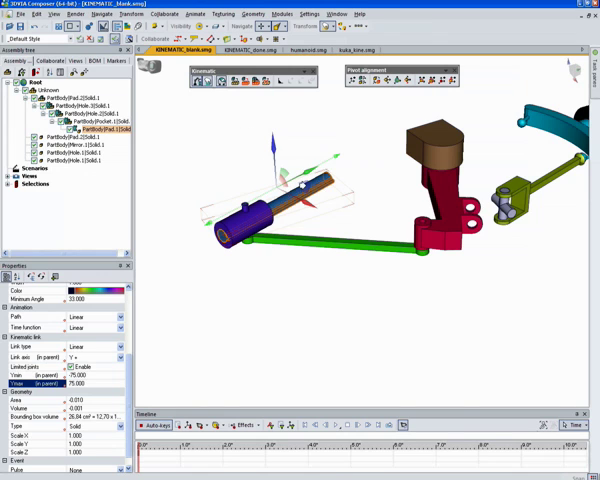
mouse_move(303, 186)
mouse_down()
mouse_move(291, 190)
mouse_move(401, 200)
mouse_up()
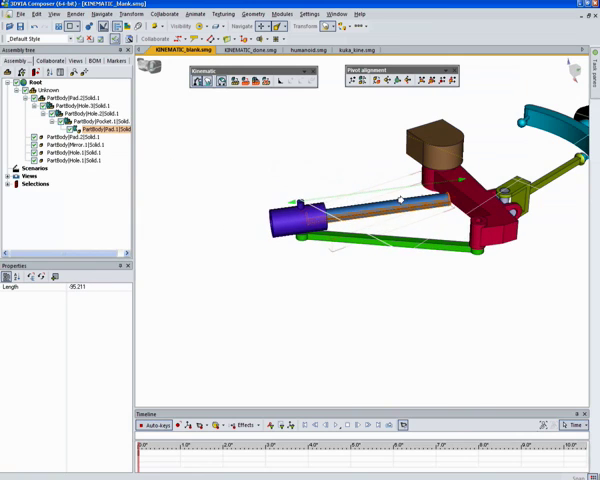
- Slide the cylinder back, switch to a side view and select the green link
drag(401, 200, 390, 236)
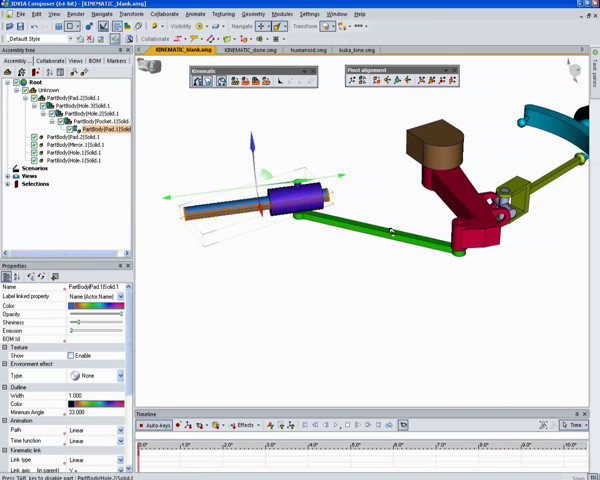
drag(366, 268, 374, 234)
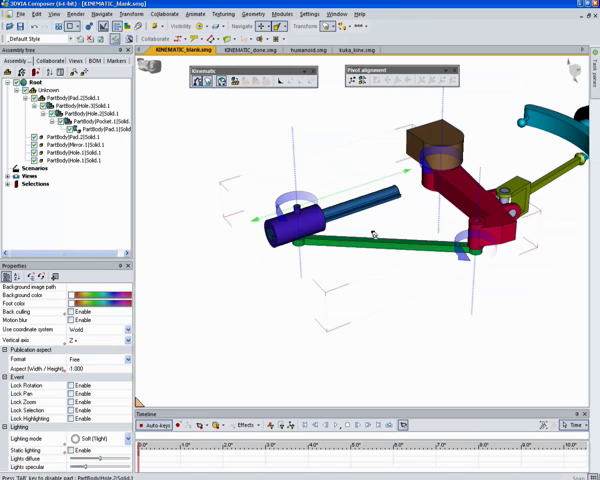
click(400, 240)
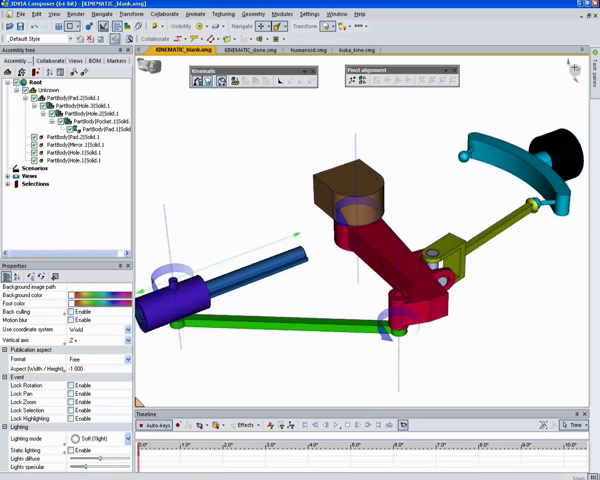
click(270, 29)
middle_drag(368, 329, 281, 193)
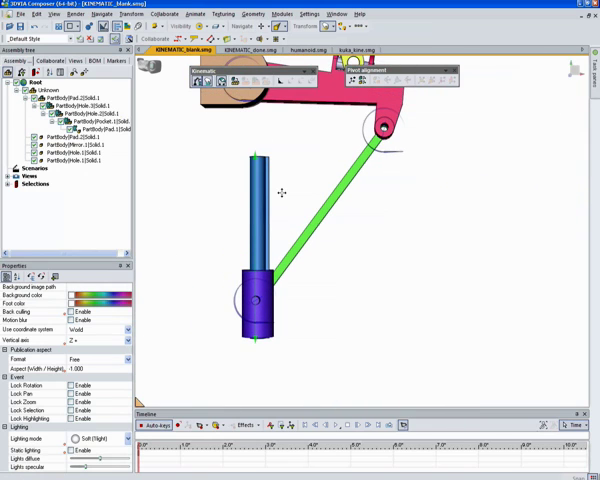
click(346, 172)
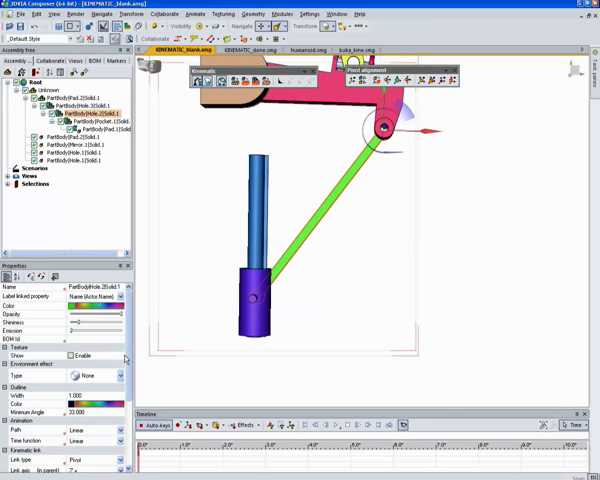
scroll(130, 372, down, 1)
scroll(130, 372, down, 3)
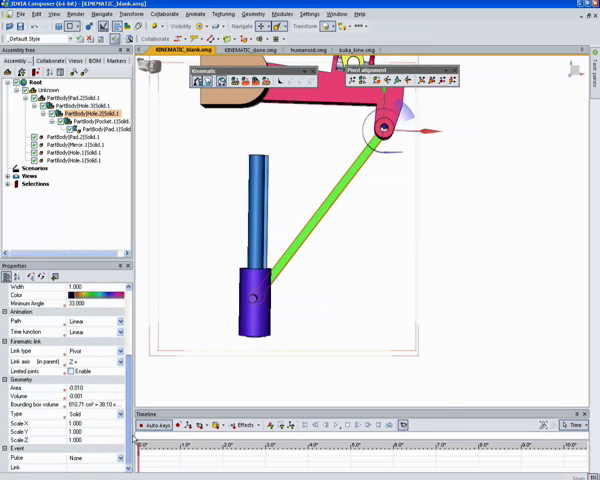
- Enable limited joints on the green link's pivot with Rzmin -60 and Rzmax 60
click(70, 371)
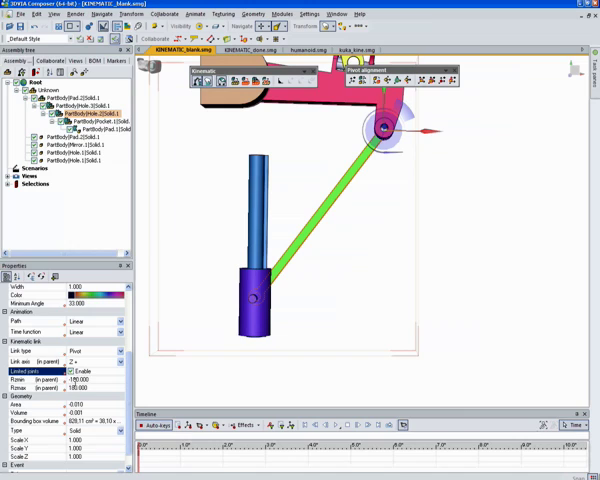
click(74, 380)
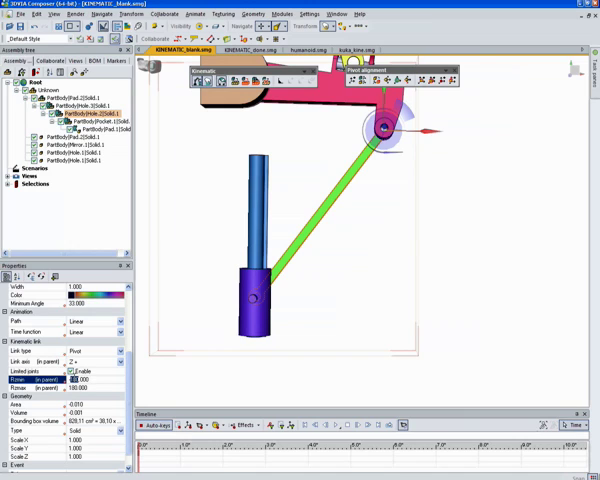
text(60)
click(74, 388)
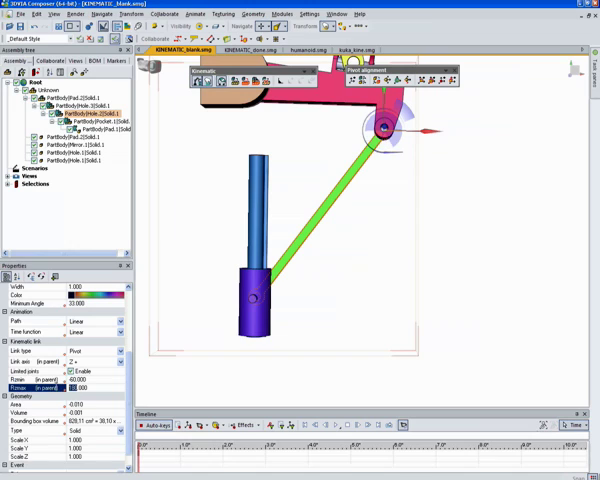
text(60)
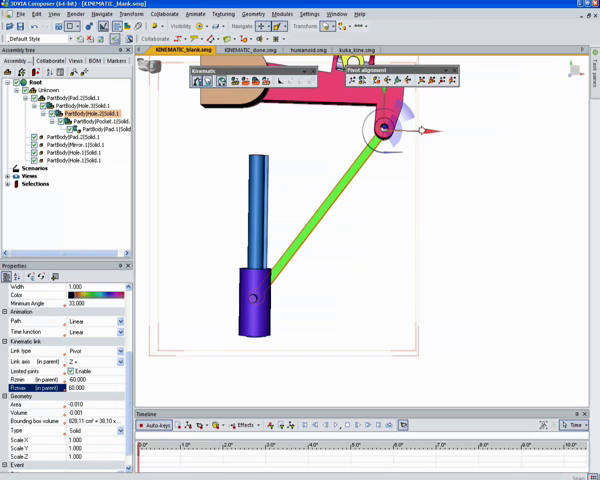
- With free kinematic dragging, swing the green link about its pivot within its limits, then deselect
click(331, 185)
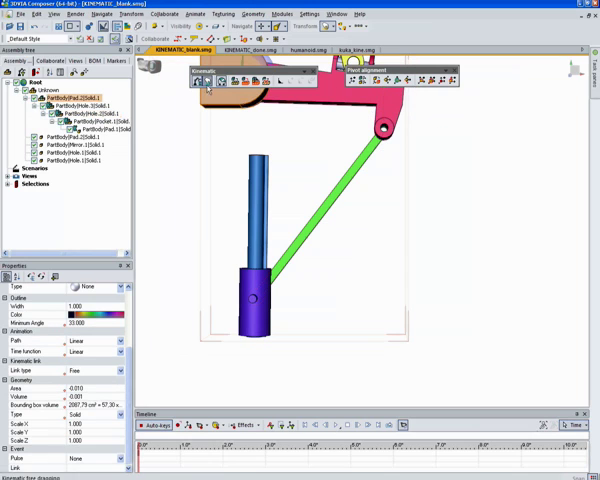
click(335, 190)
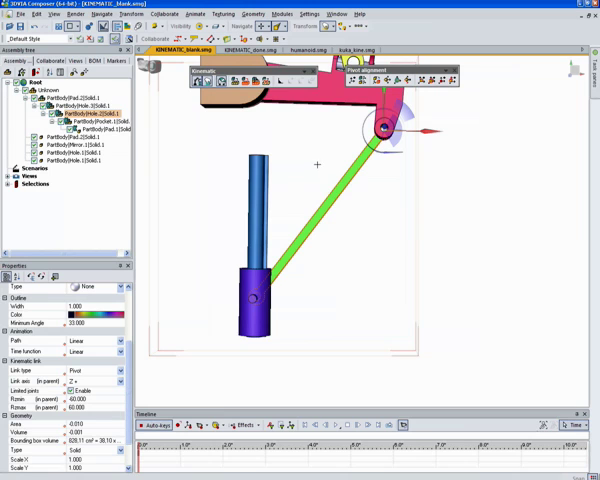
mouse_move(339, 179)
mouse_down()
mouse_move(410, 205)
mouse_move(388, 179)
mouse_move(335, 163)
mouse_move(303, 134)
mouse_move(307, 114)
mouse_move(280, 122)
mouse_move(284, 165)
mouse_move(300, 190)
mouse_move(310, 140)
mouse_up()
click(455, 283)
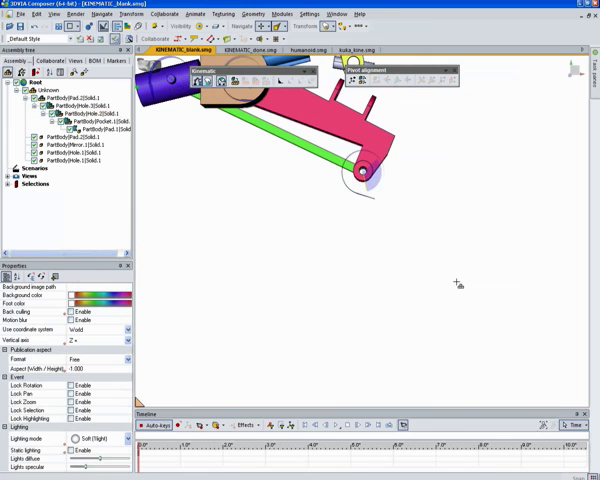